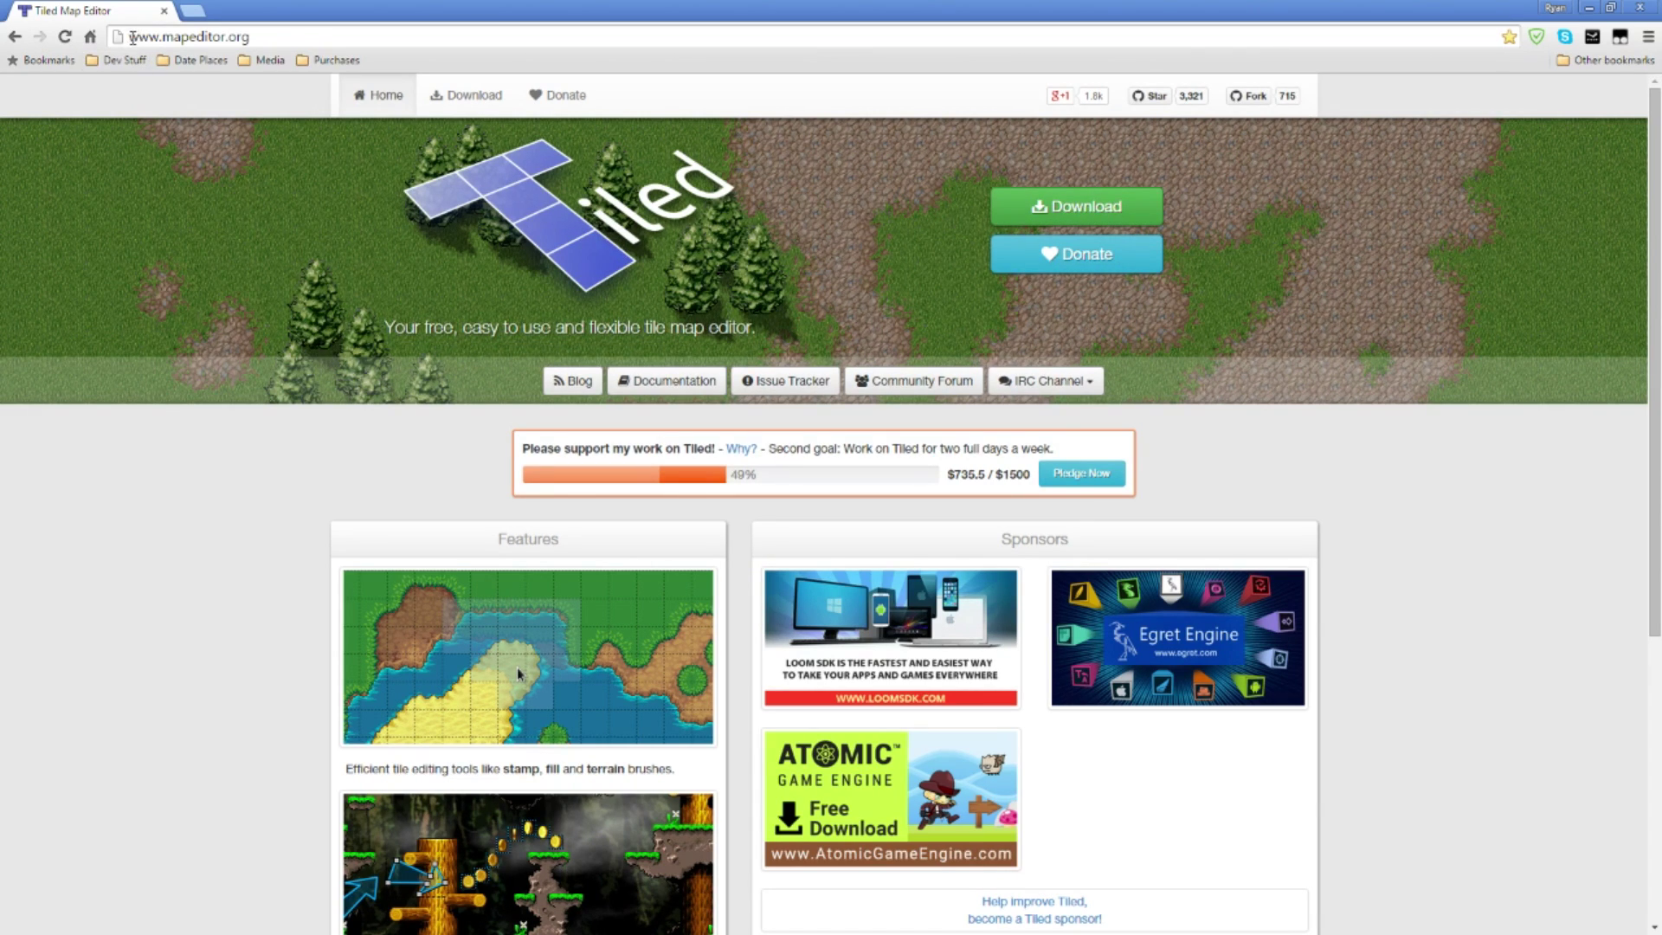
# - Go from the mapeditor.org home page to the Tiled download page
pyautogui.click(316, 42)
pyautogui.click(1004, 212)
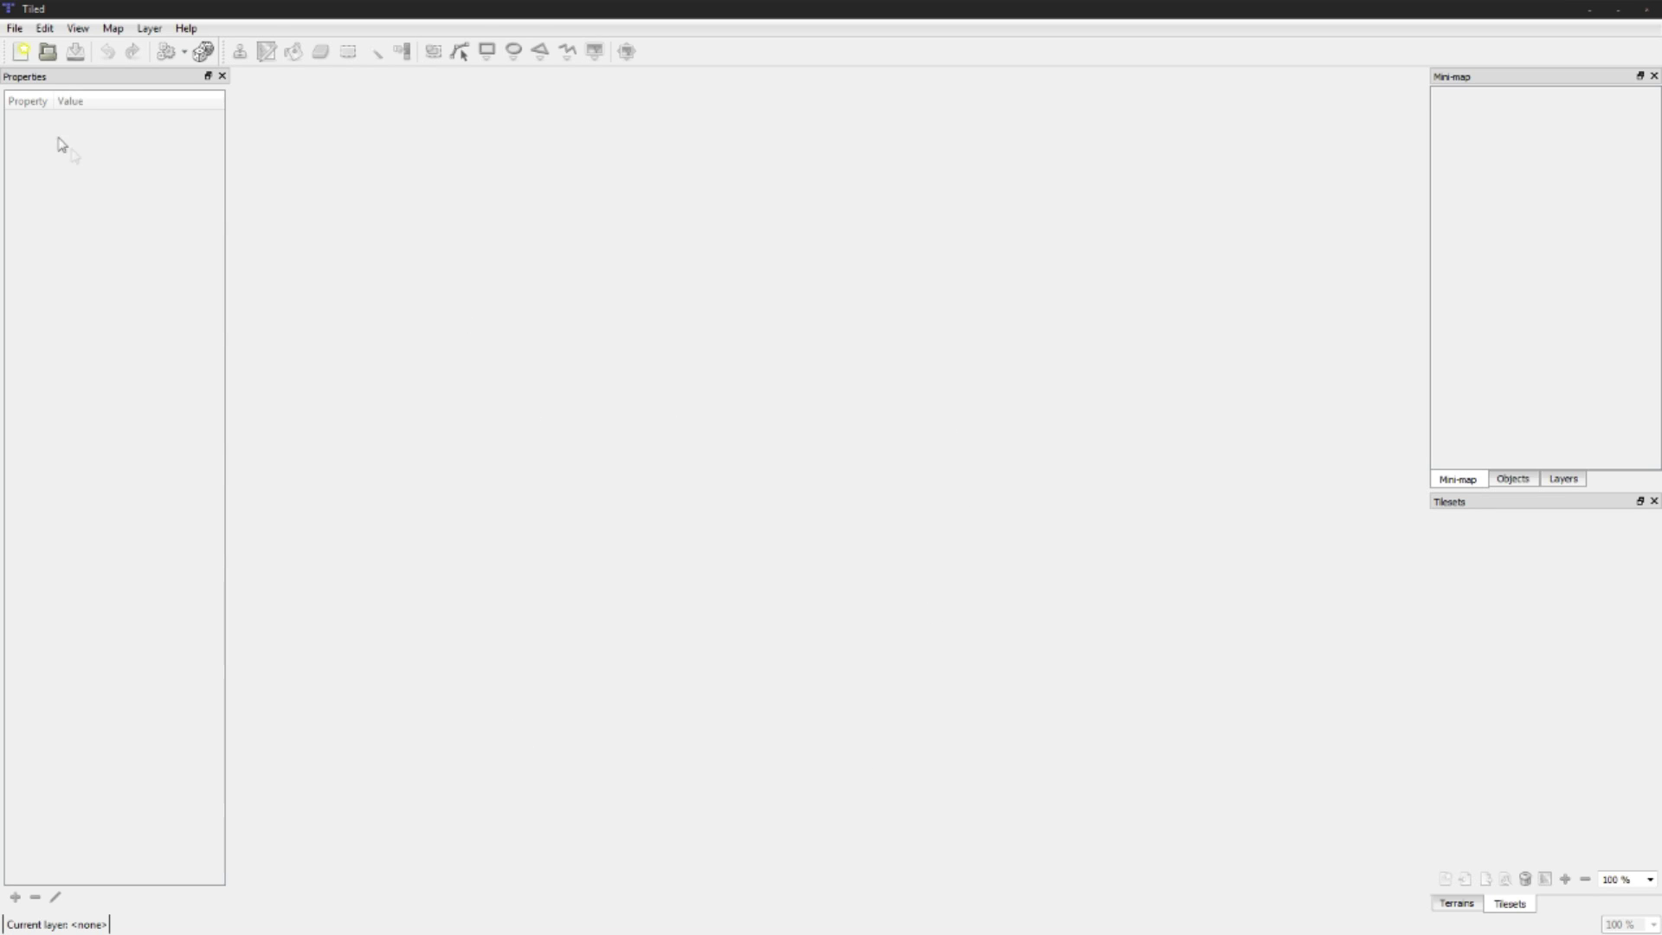
# - Create an orthogonal 16×16-tile map with 16 px tiles and XML tile layer format
pyautogui.click(22, 54)
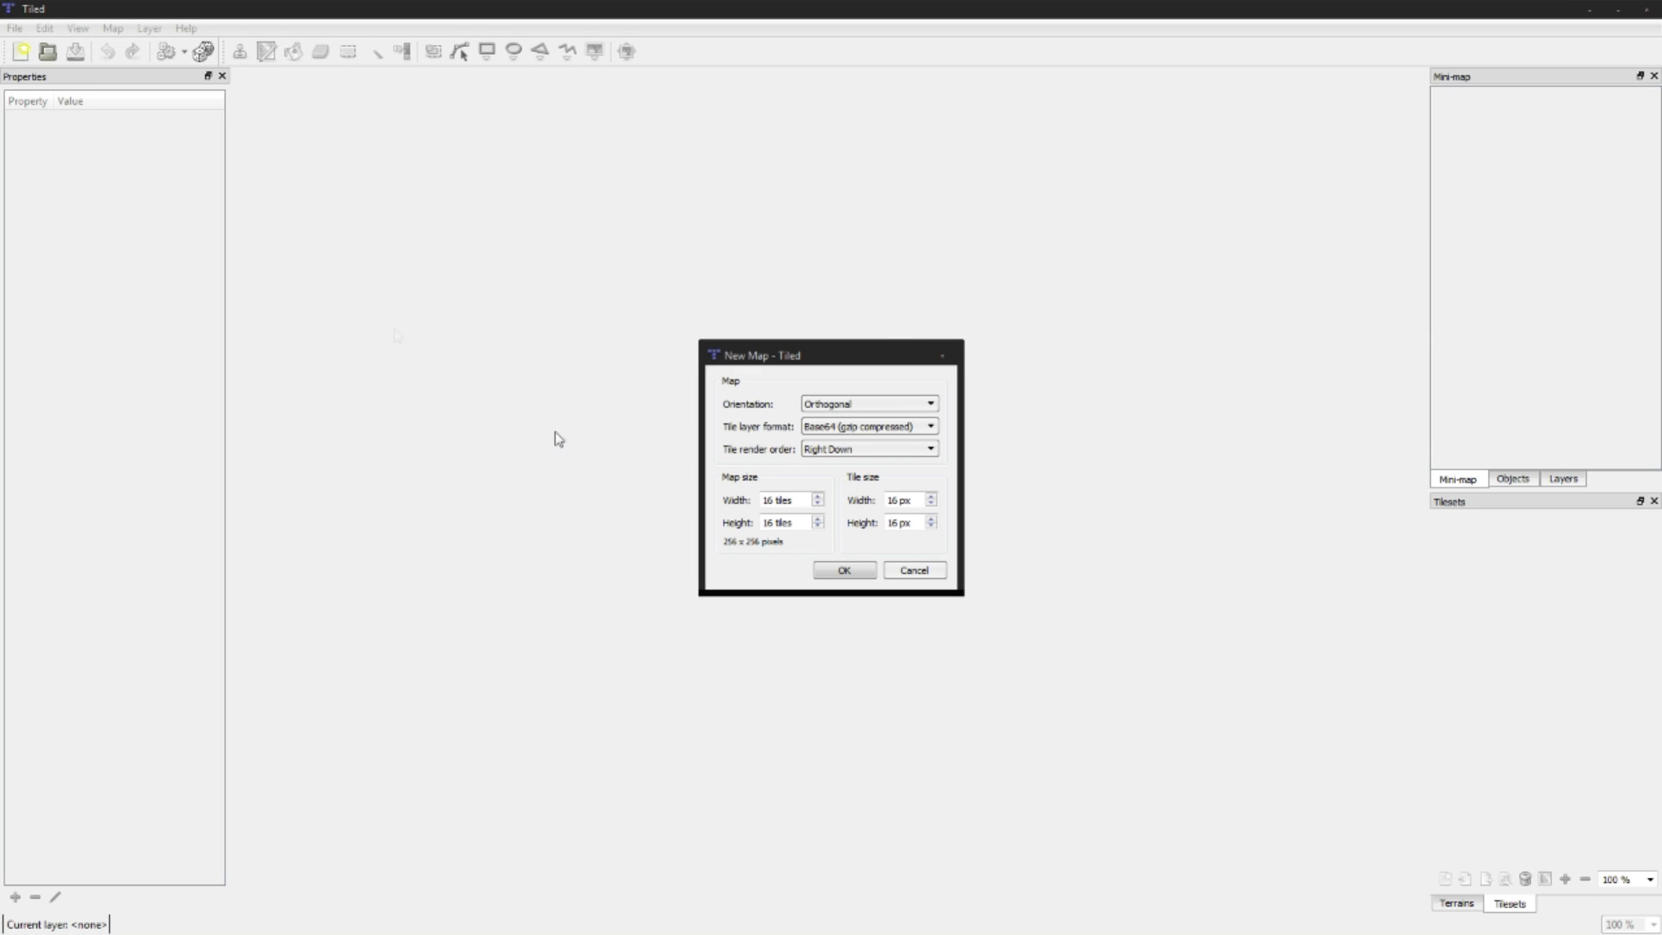
pyautogui.click(842, 406)
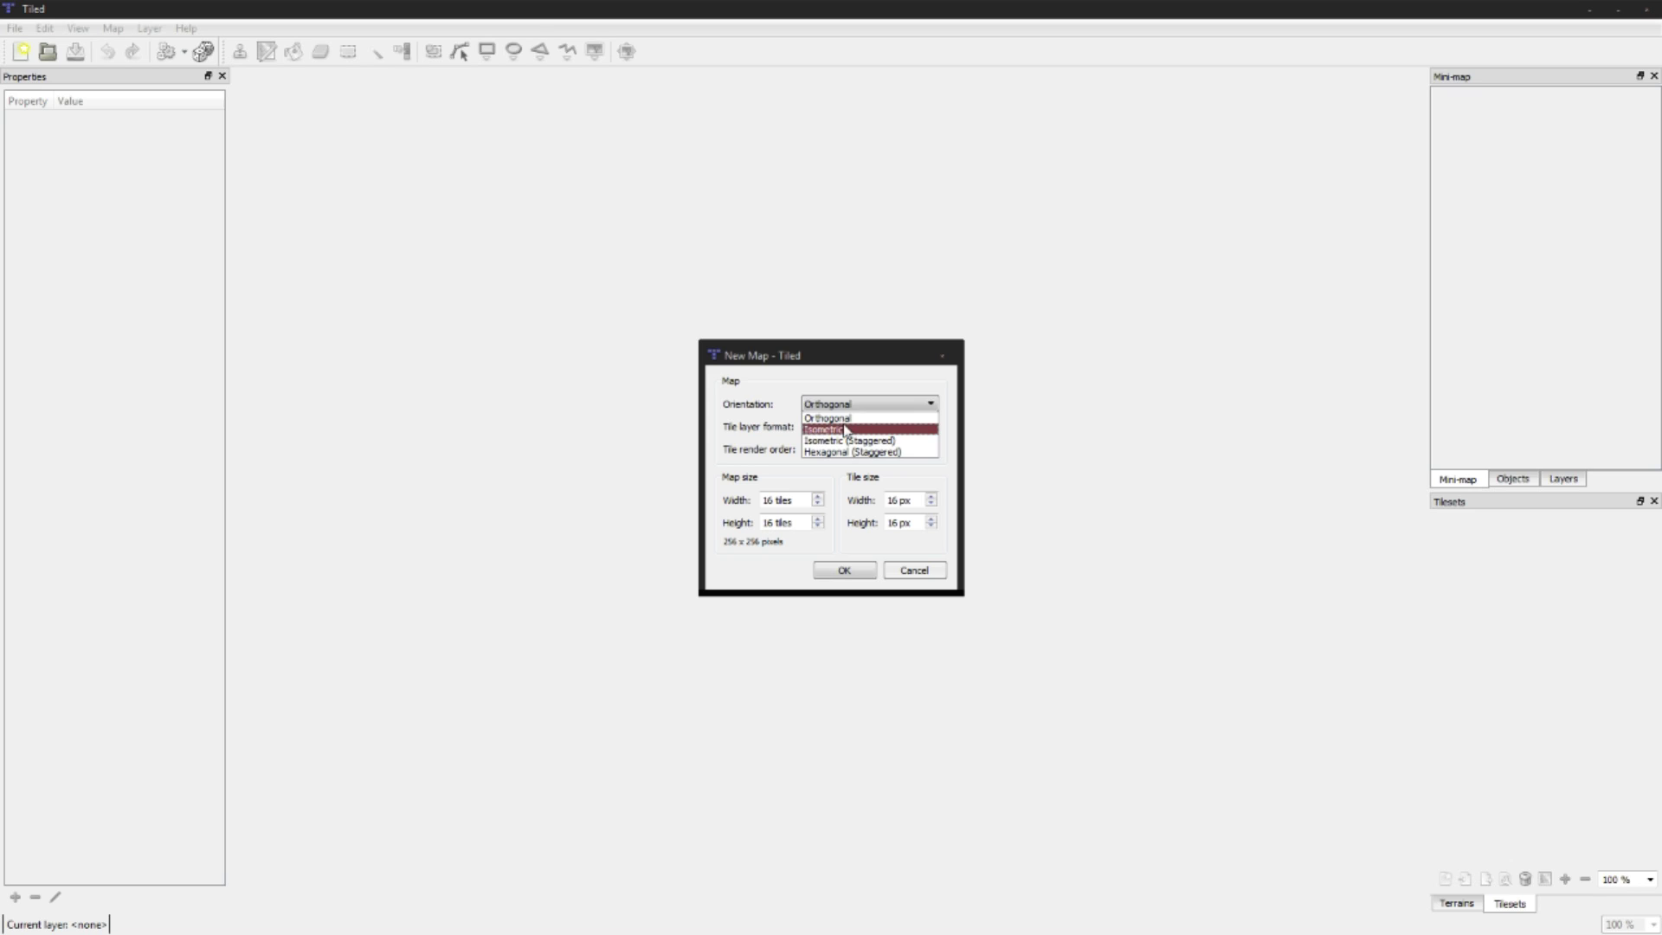
pyautogui.click(838, 419)
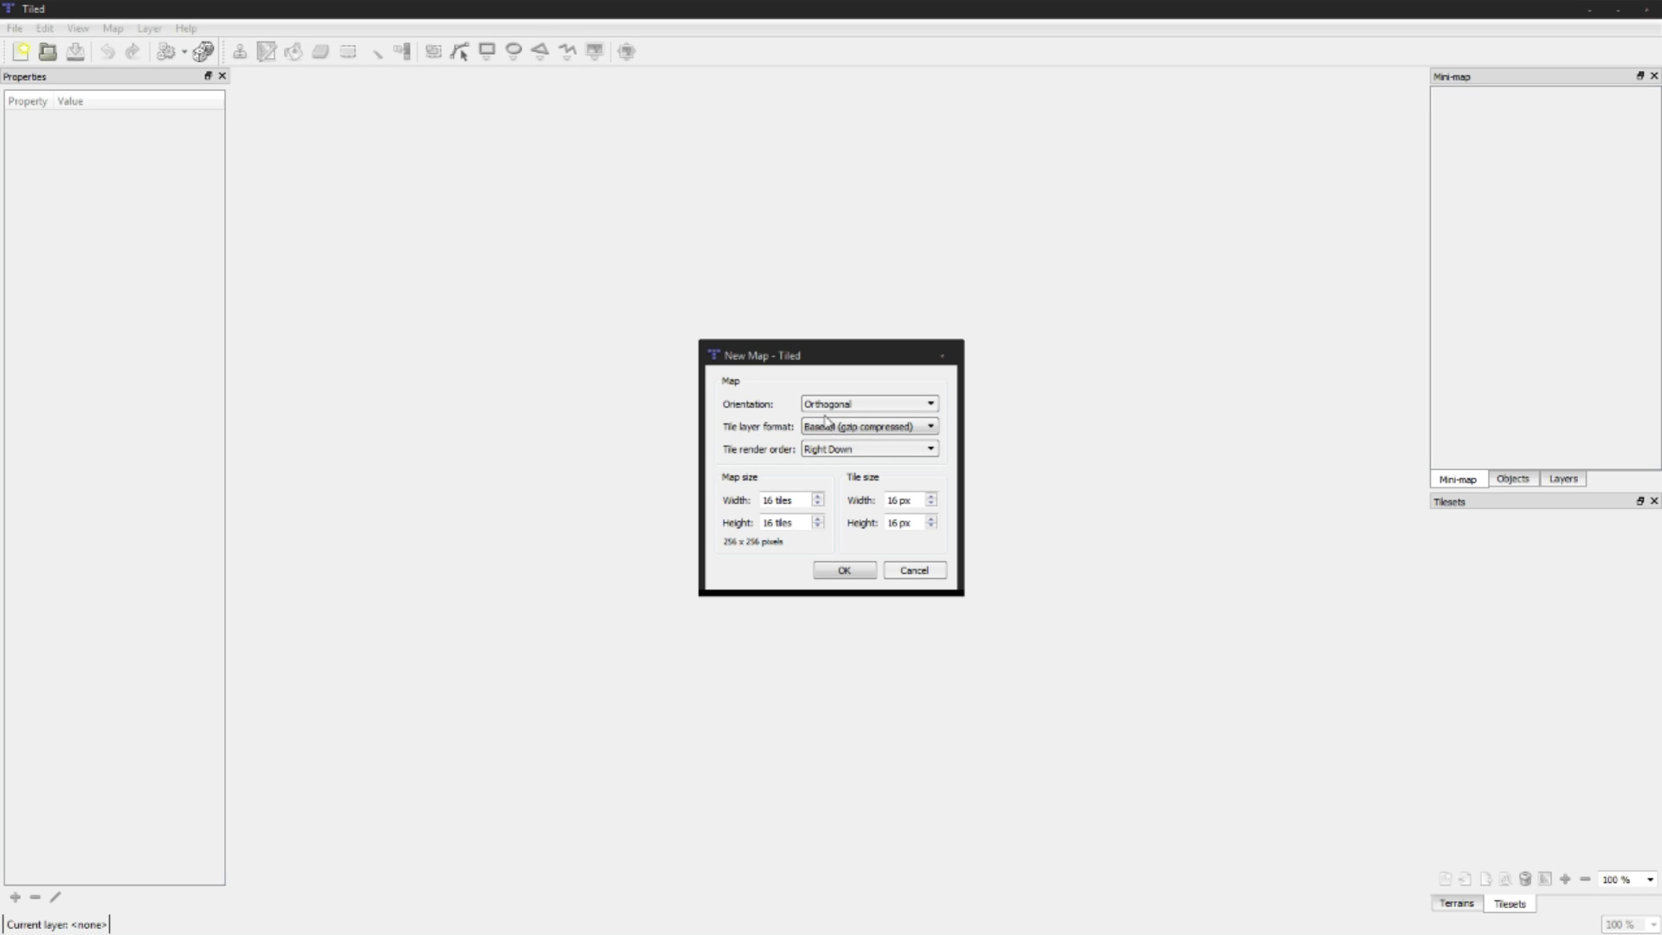
pyautogui.click(843, 433)
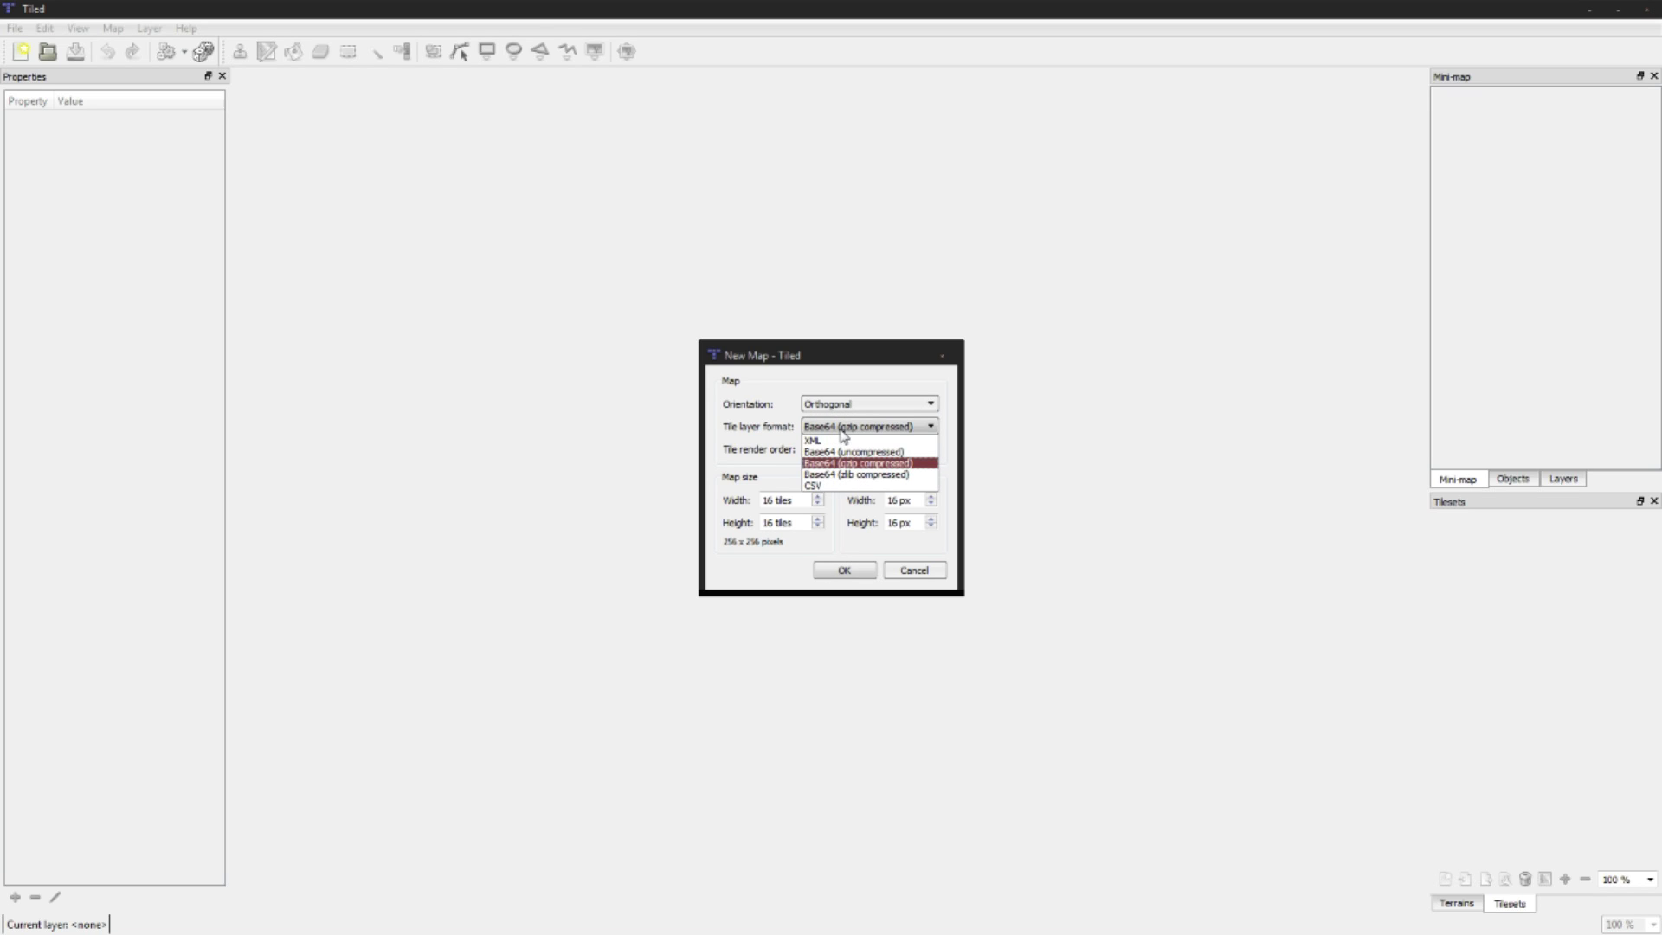
pyautogui.click(845, 441)
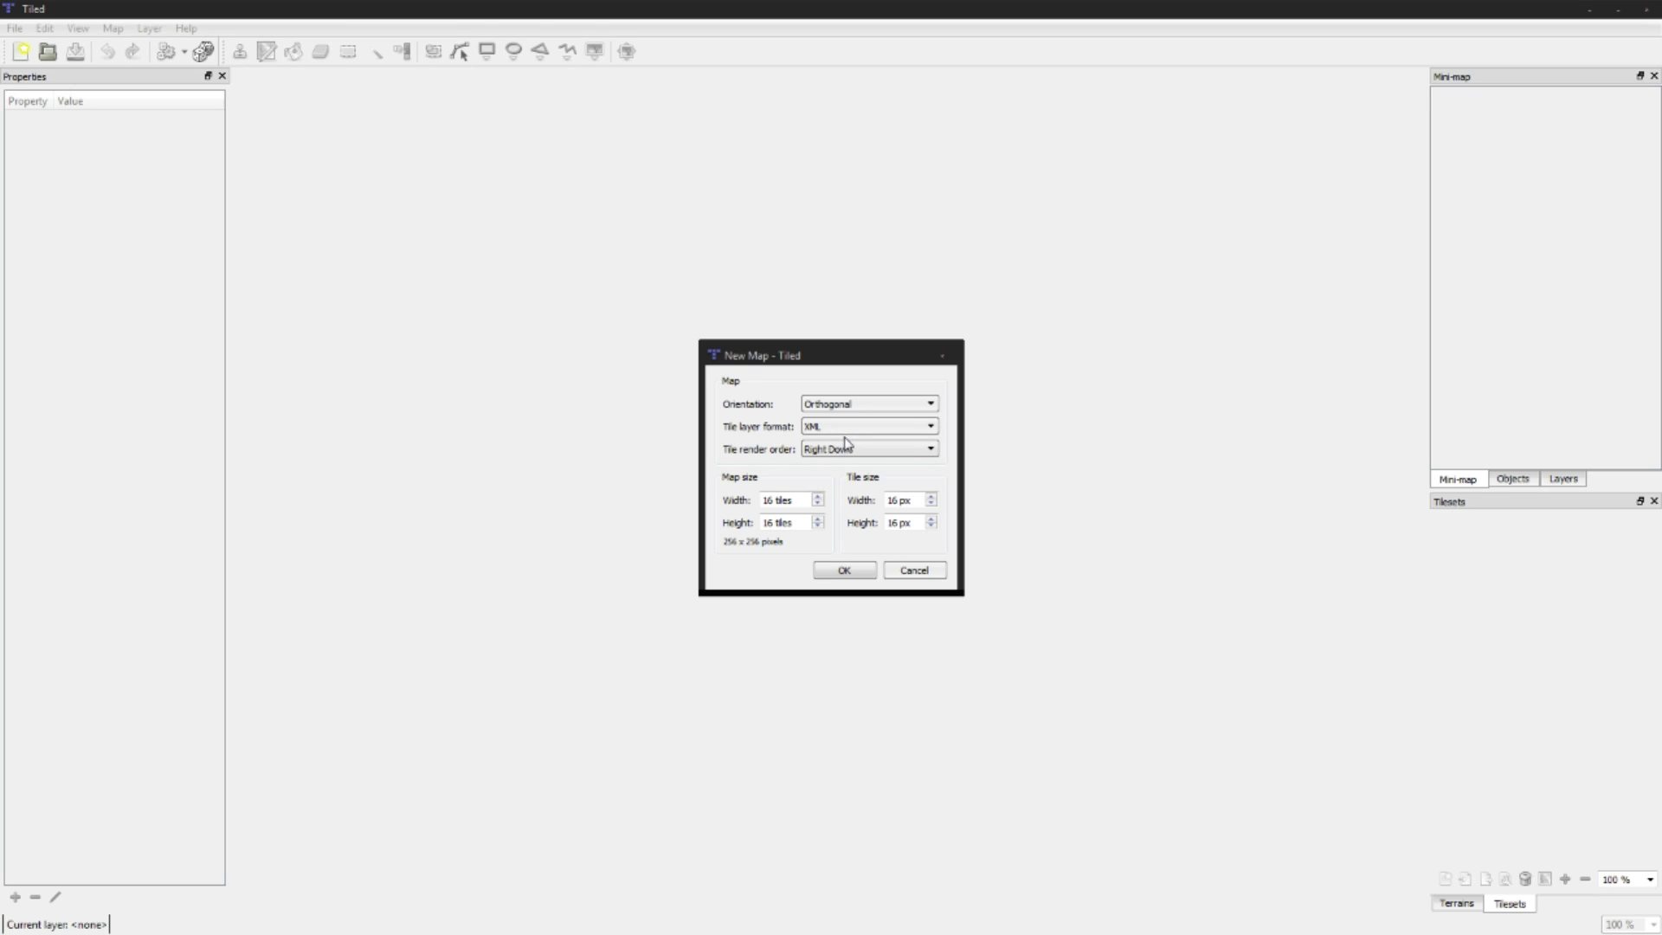
pyautogui.click(845, 428)
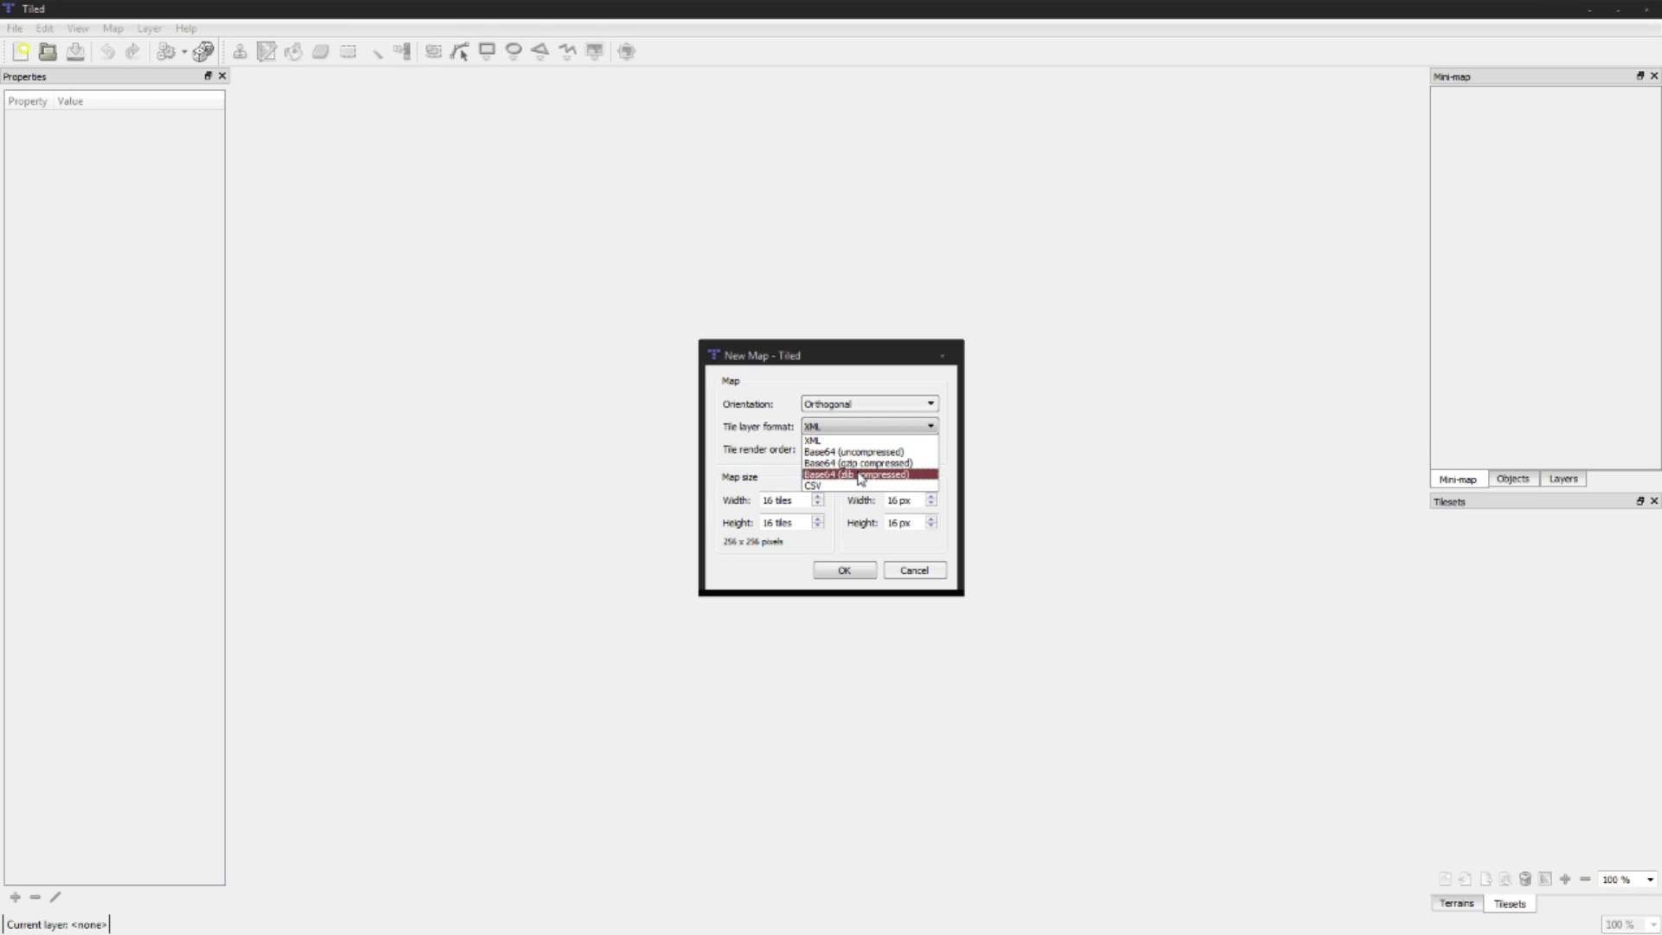
pyautogui.click(845, 440)
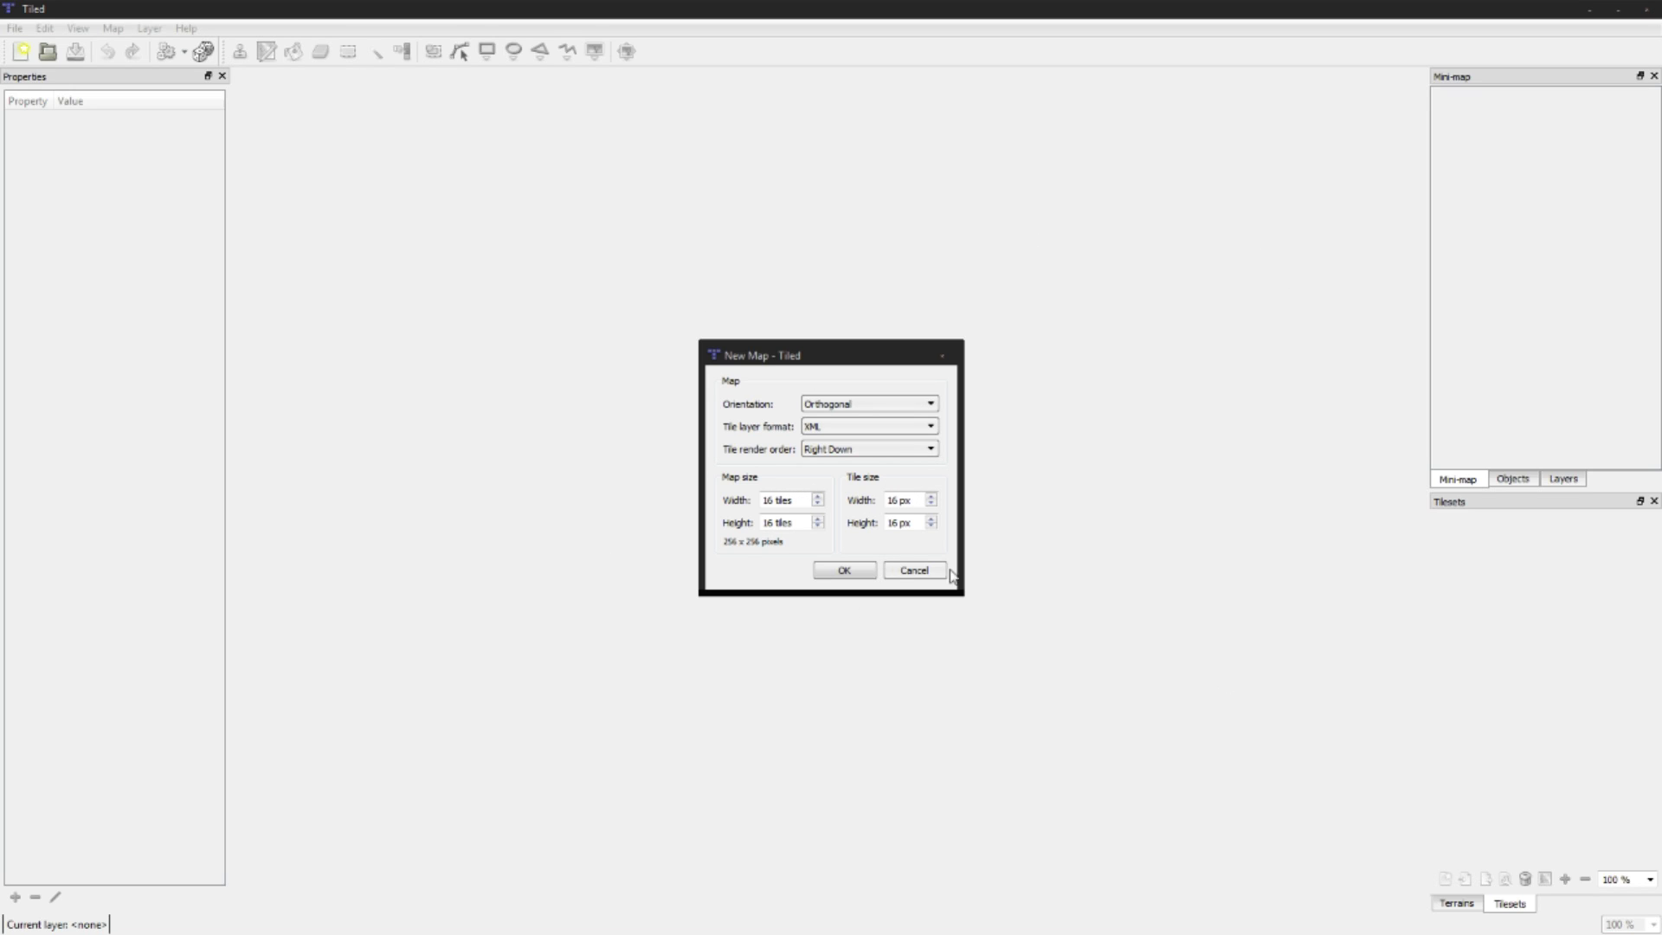
pyautogui.click(850, 570)
pyautogui.moveTo(647, 386); pyautogui.dragTo(988, 651)
# - Set the map's Background Color property to black
pyautogui.click(141, 318)
pyautogui.click(142, 302)
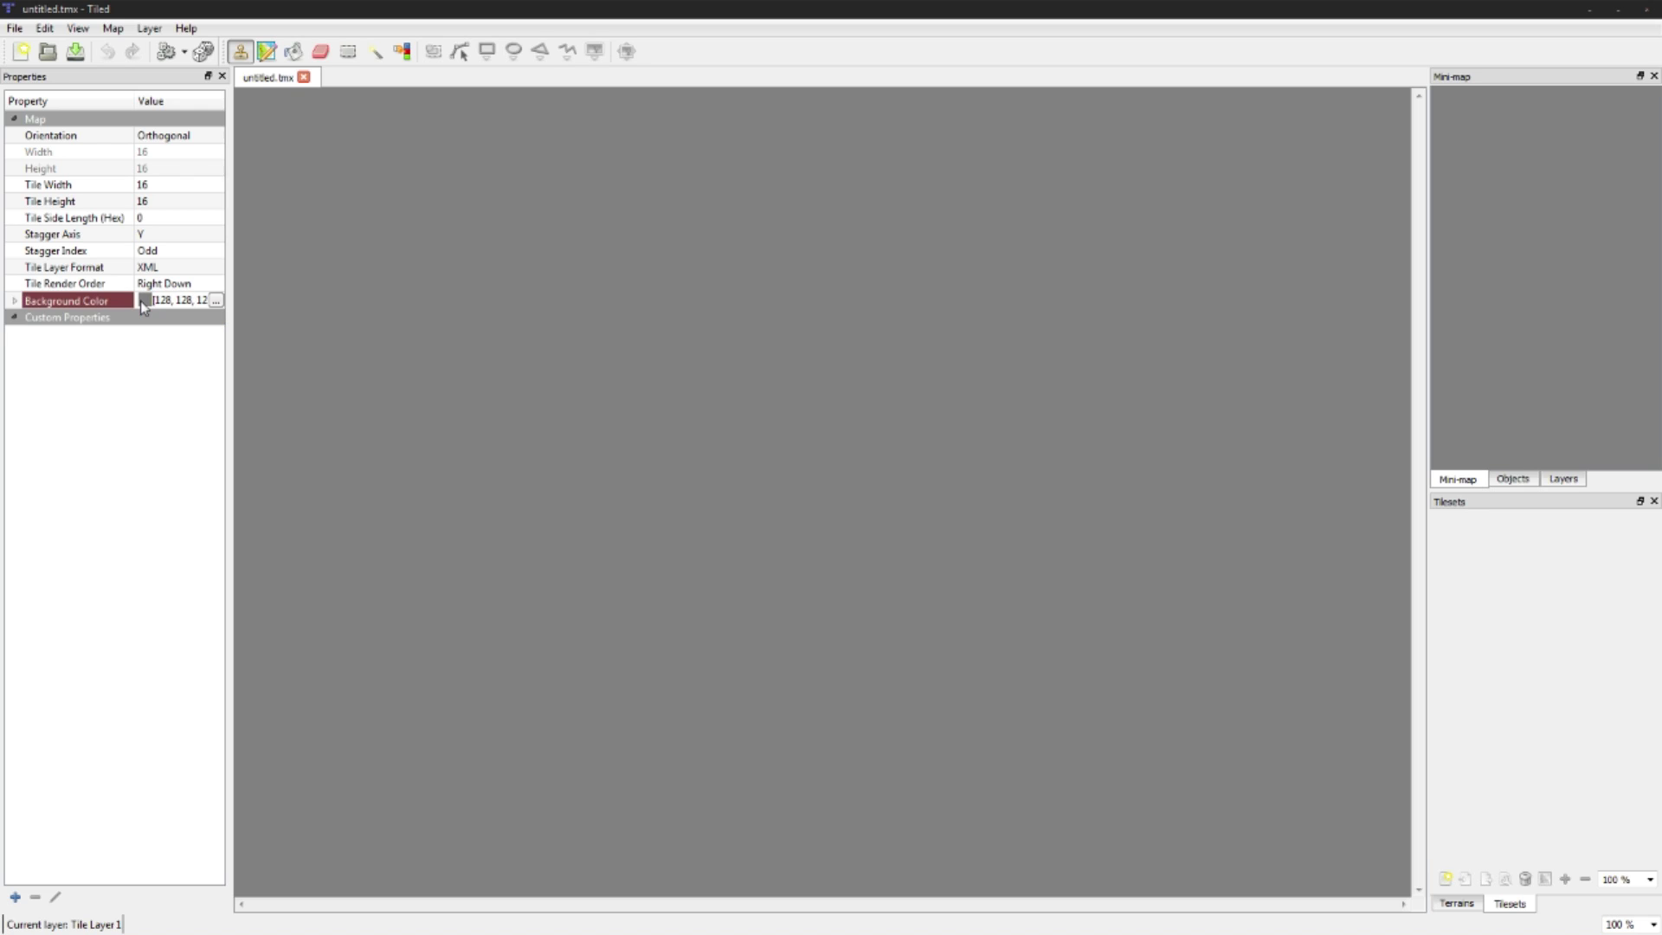
pyautogui.click(215, 301)
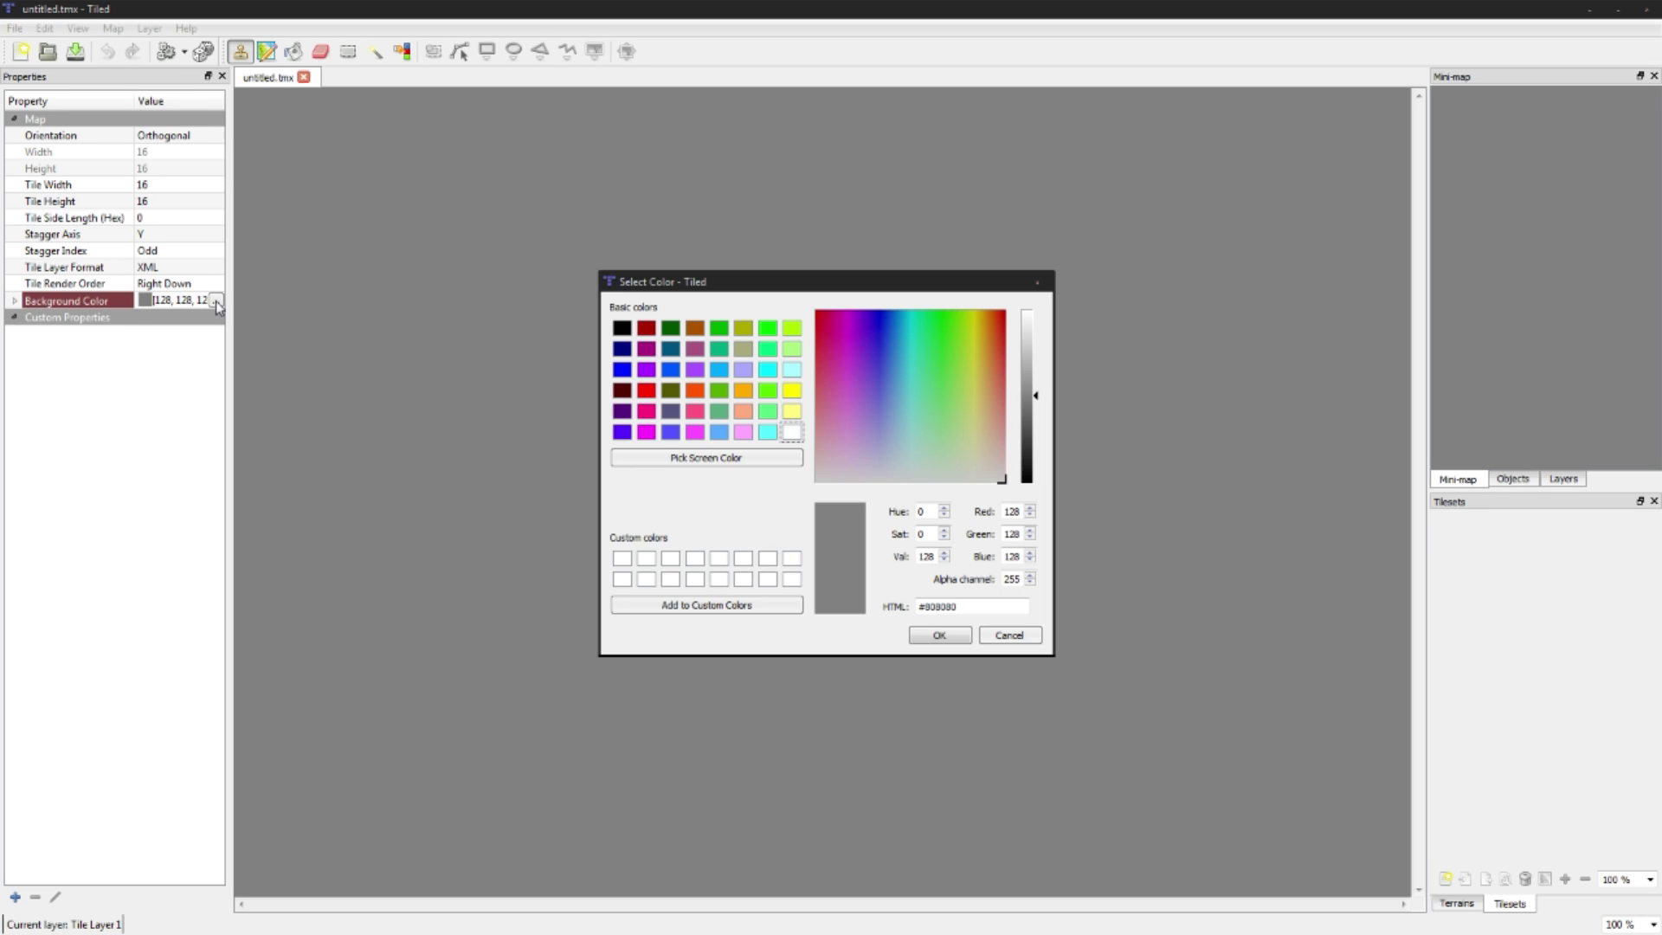
pyautogui.click(622, 328)
pyautogui.click(942, 634)
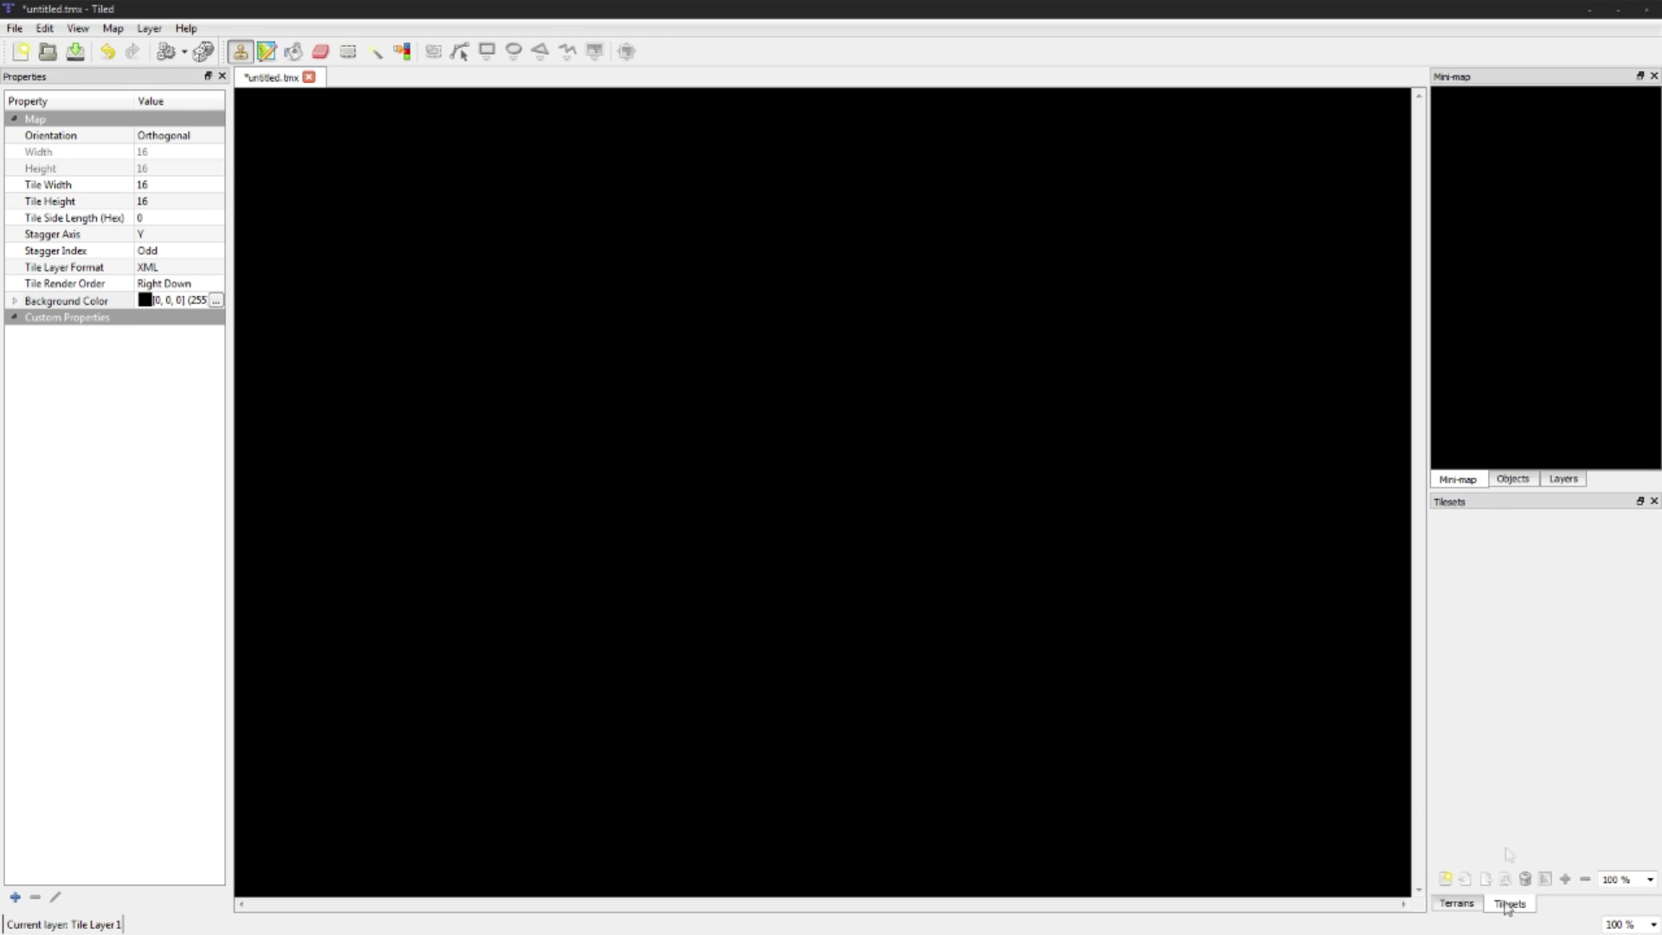
# - Cancel the New Tileset dialog, then browse and dismiss the Map menu
pyautogui.click(1446, 878)
pyautogui.click(983, 350)
pyautogui.click(149, 28)
pyautogui.moveTo(113, 29)
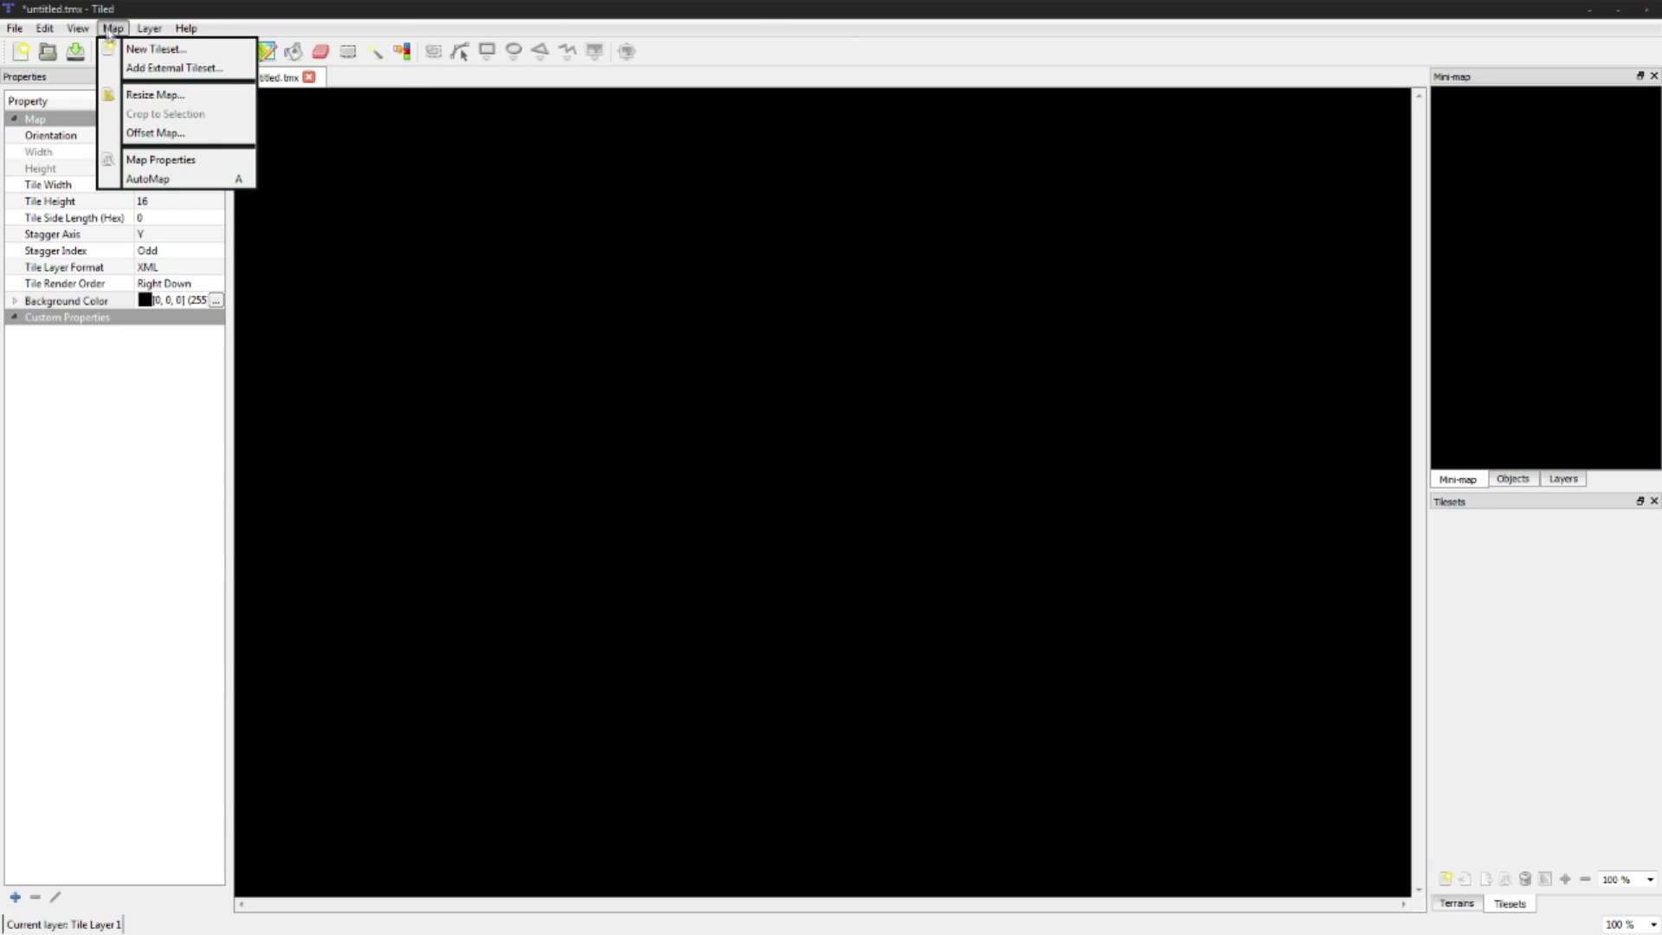
pyautogui.press('Escape')
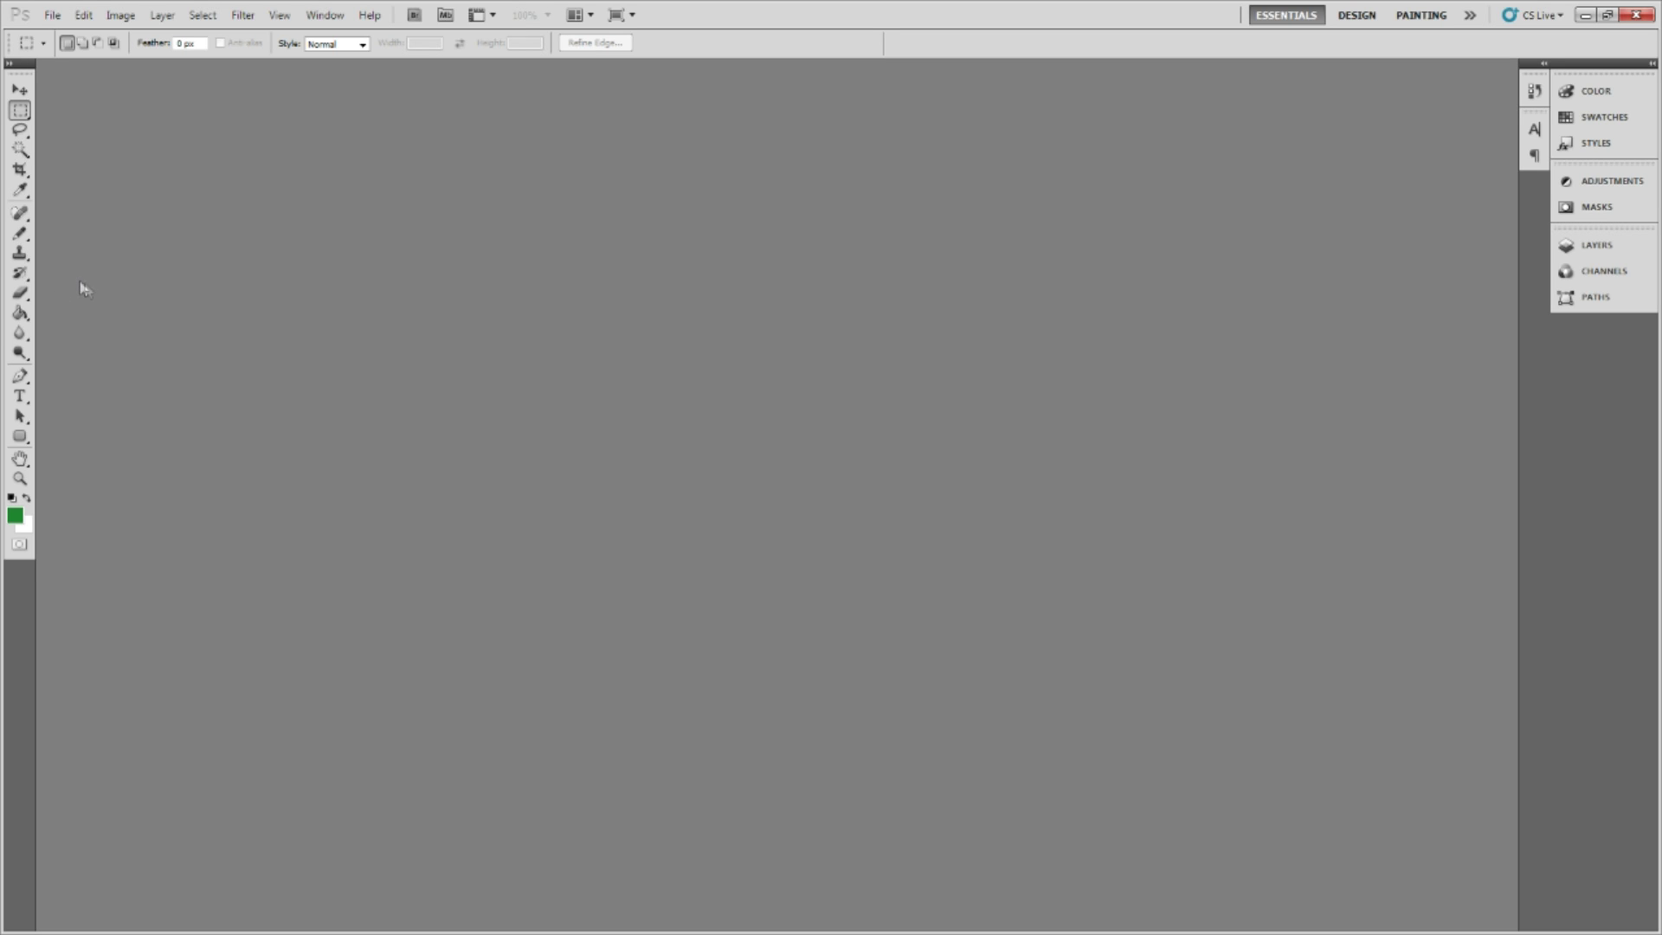
# - Create a new 256×256 pixel image in Photoshop
pyautogui.click(54, 15)
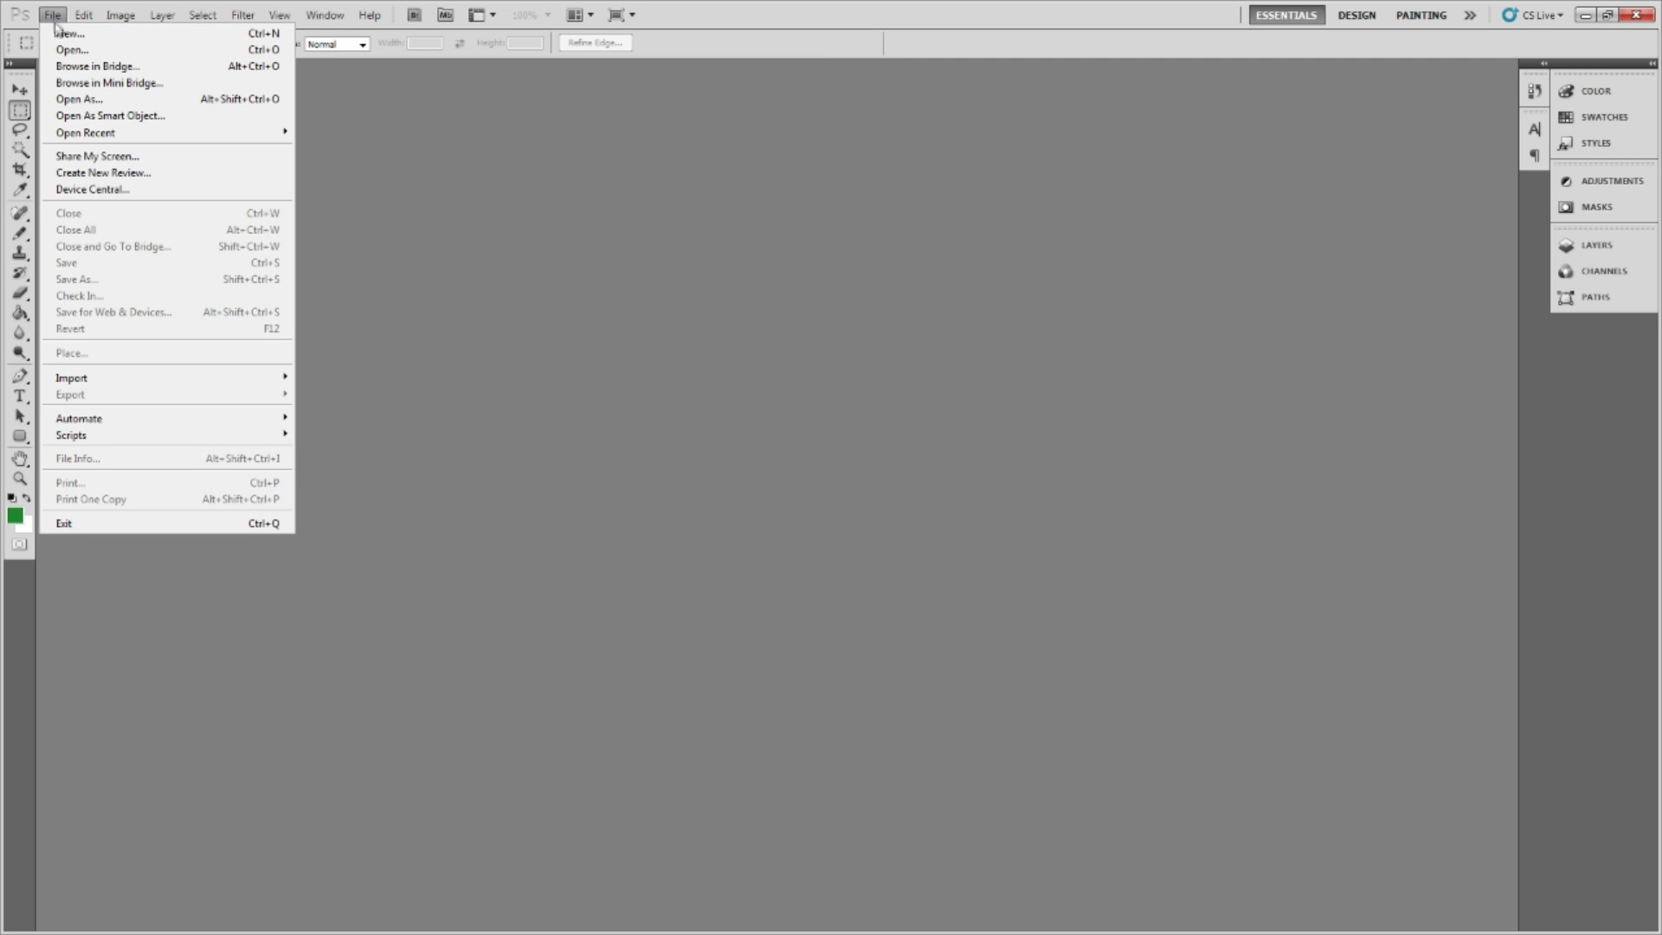
pyautogui.click(55, 30)
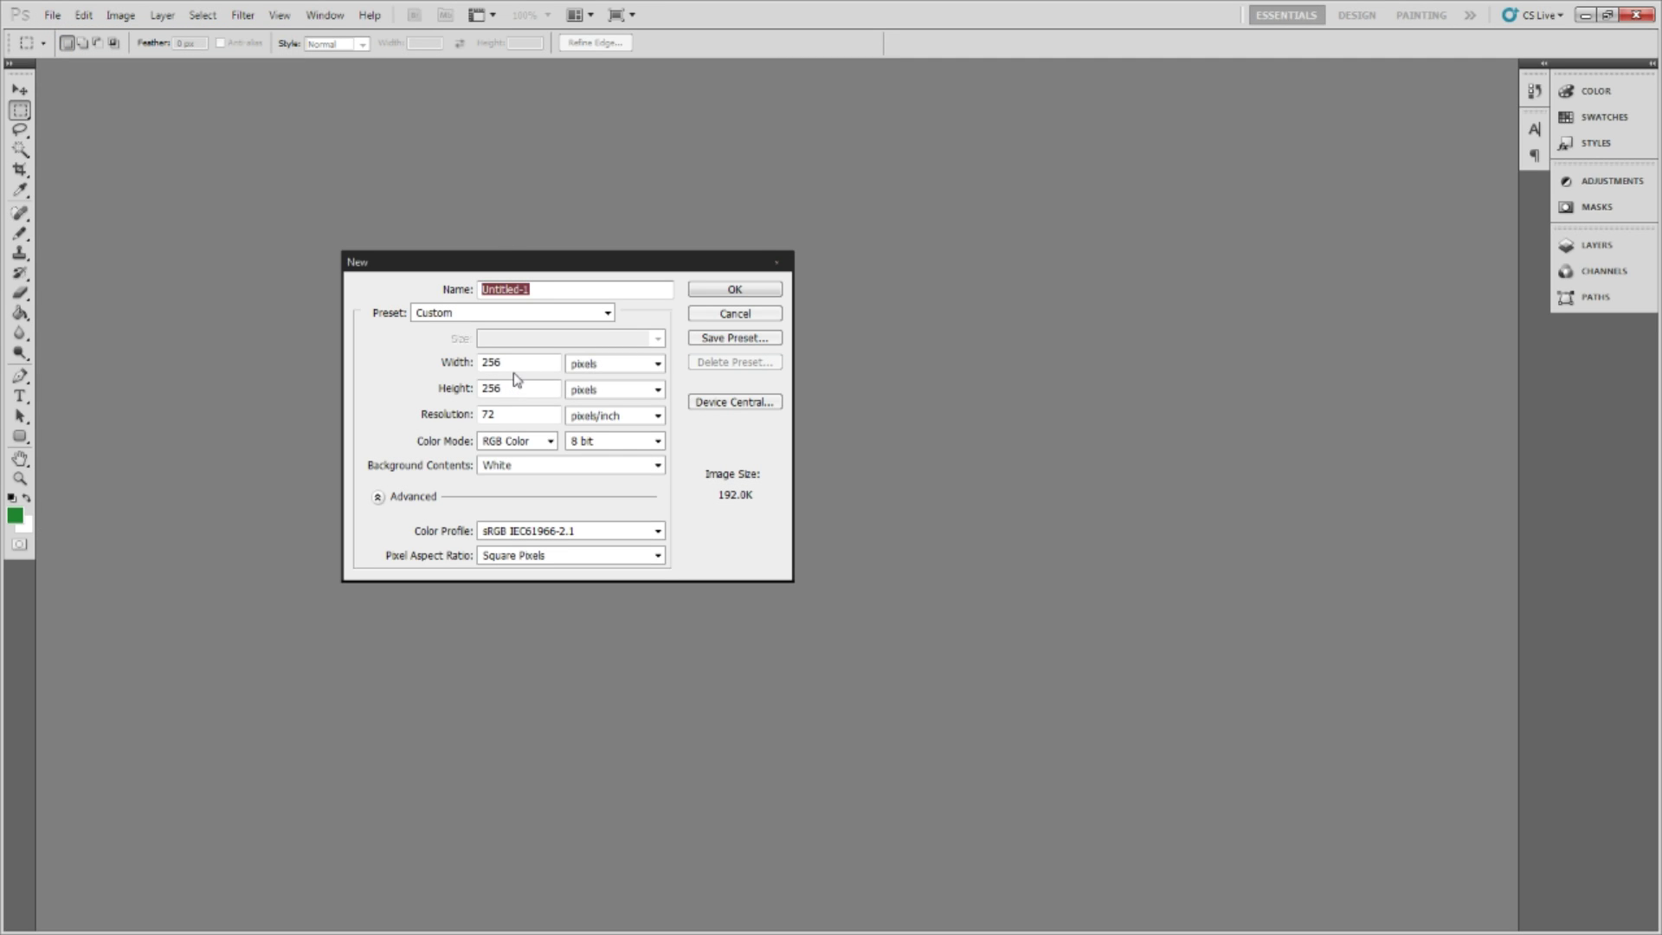
pyautogui.click(699, 292)
# - Fill the canvas with the magenta grid pattern using the Paint Bucket's Pattern fill
pyautogui.moveTo(658, 385); pyautogui.dragTo(1076, 844)
pyautogui.click(1076, 844)
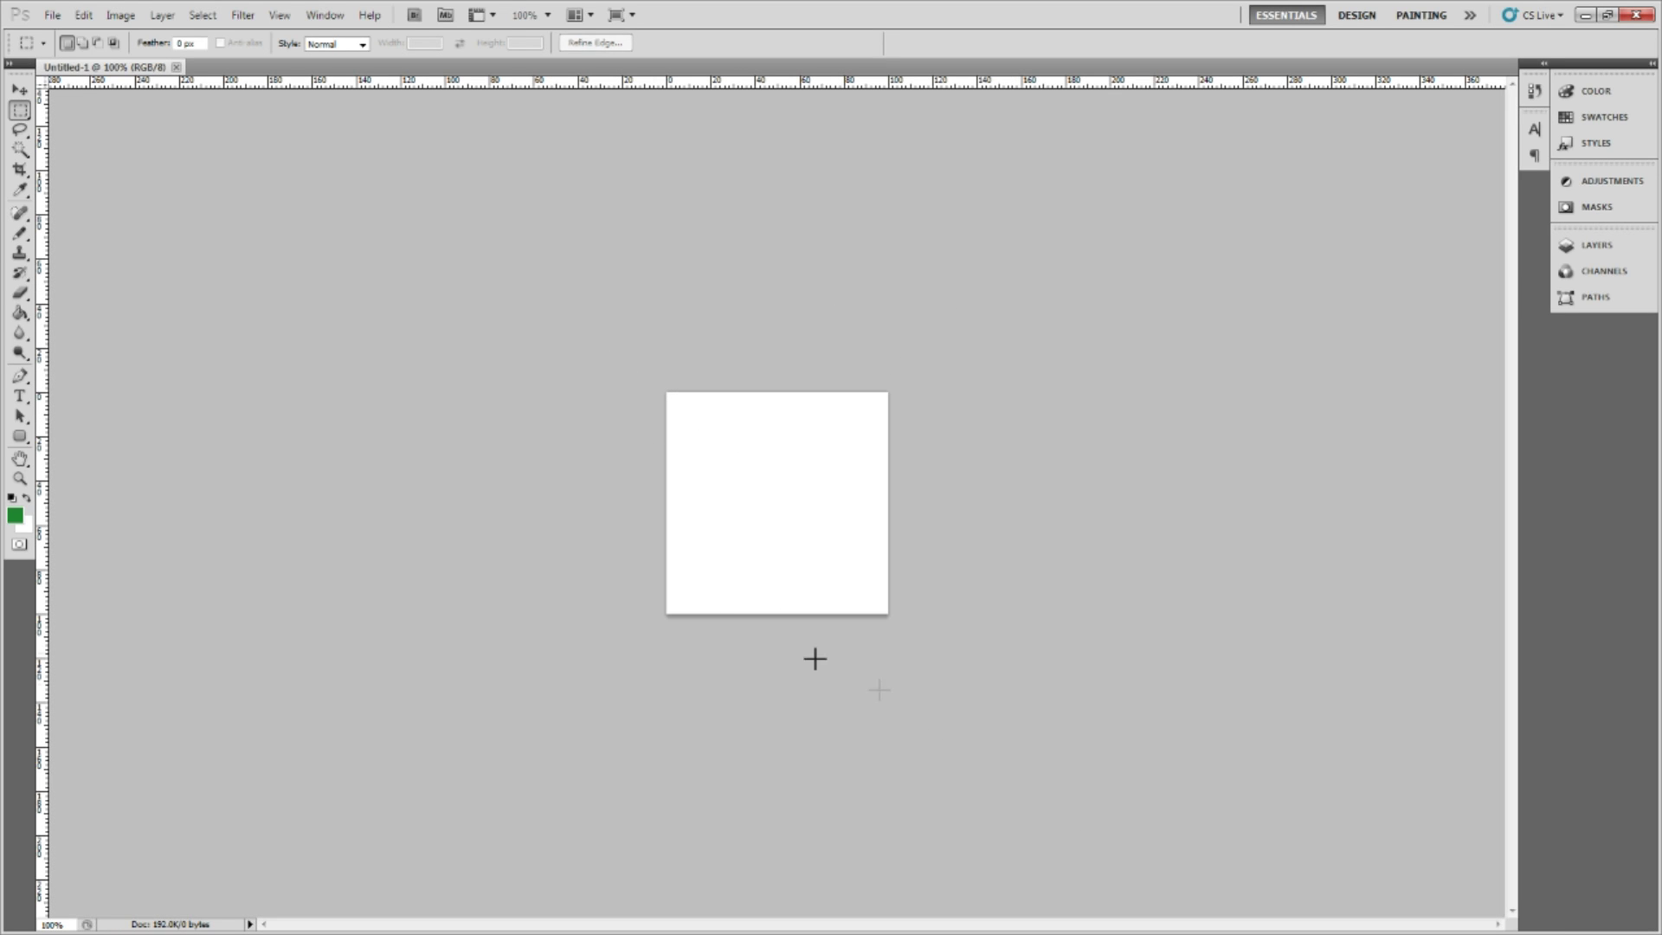
pyautogui.click(20, 313)
pyautogui.click(792, 461)
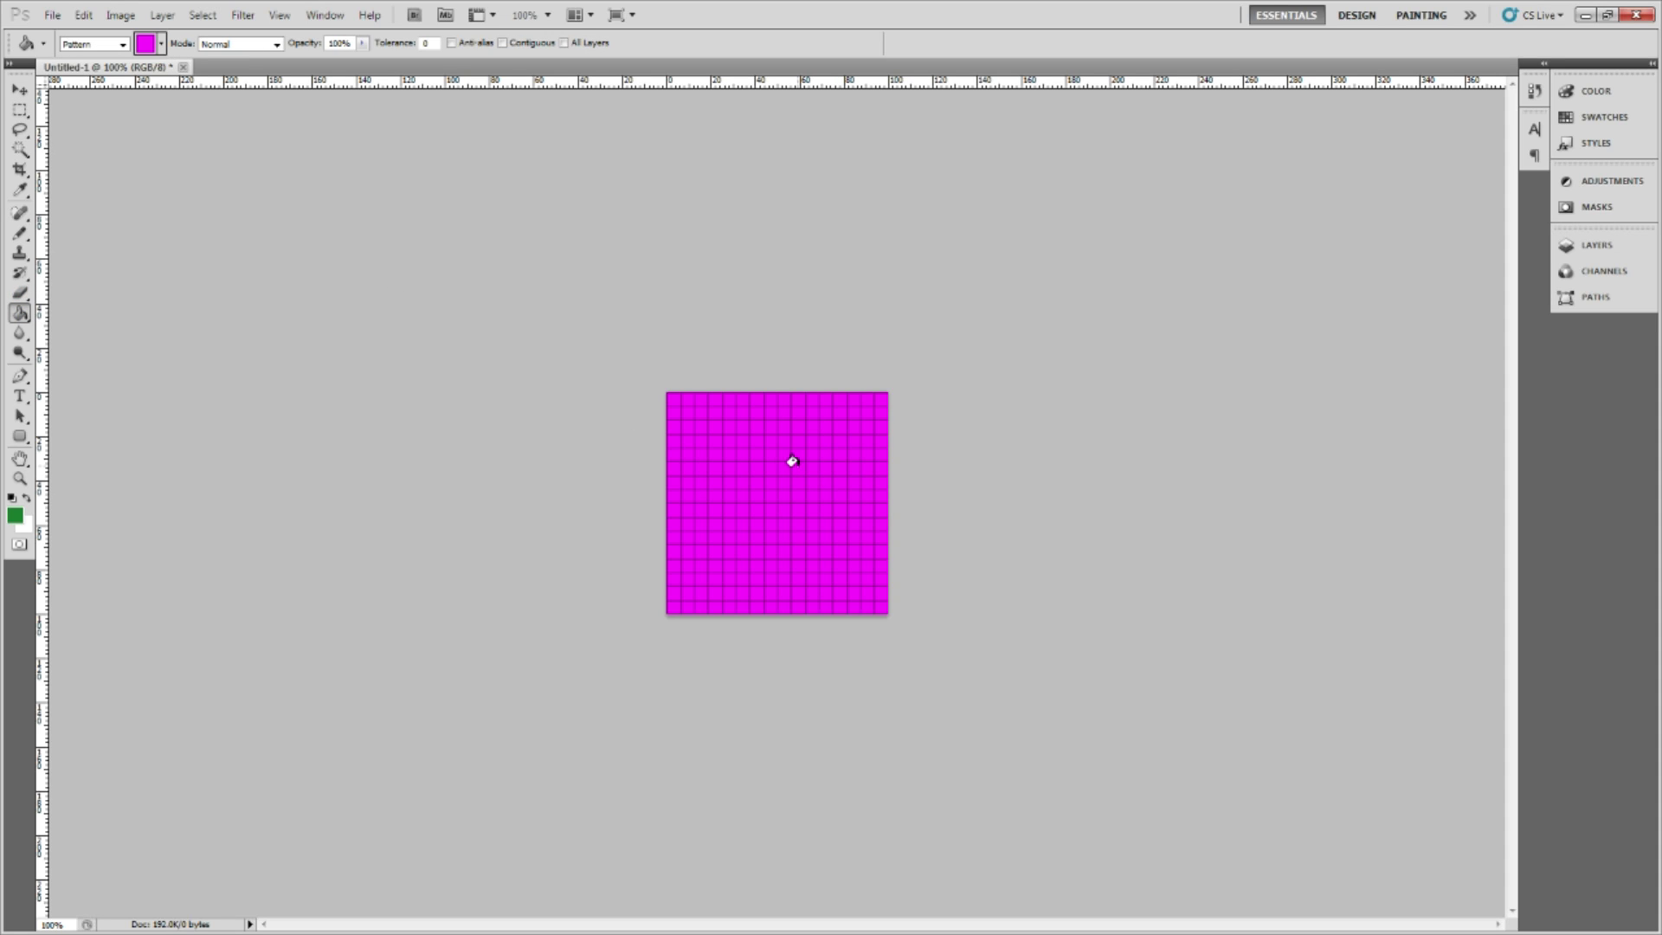
# - Zoom the tileset image to 800% and switch to the Pencil tool
pyautogui.hotkey('ctrl', '+')
pyautogui.hotkey('ctrl', '+')
pyautogui.hotkey('ctrl', '+')
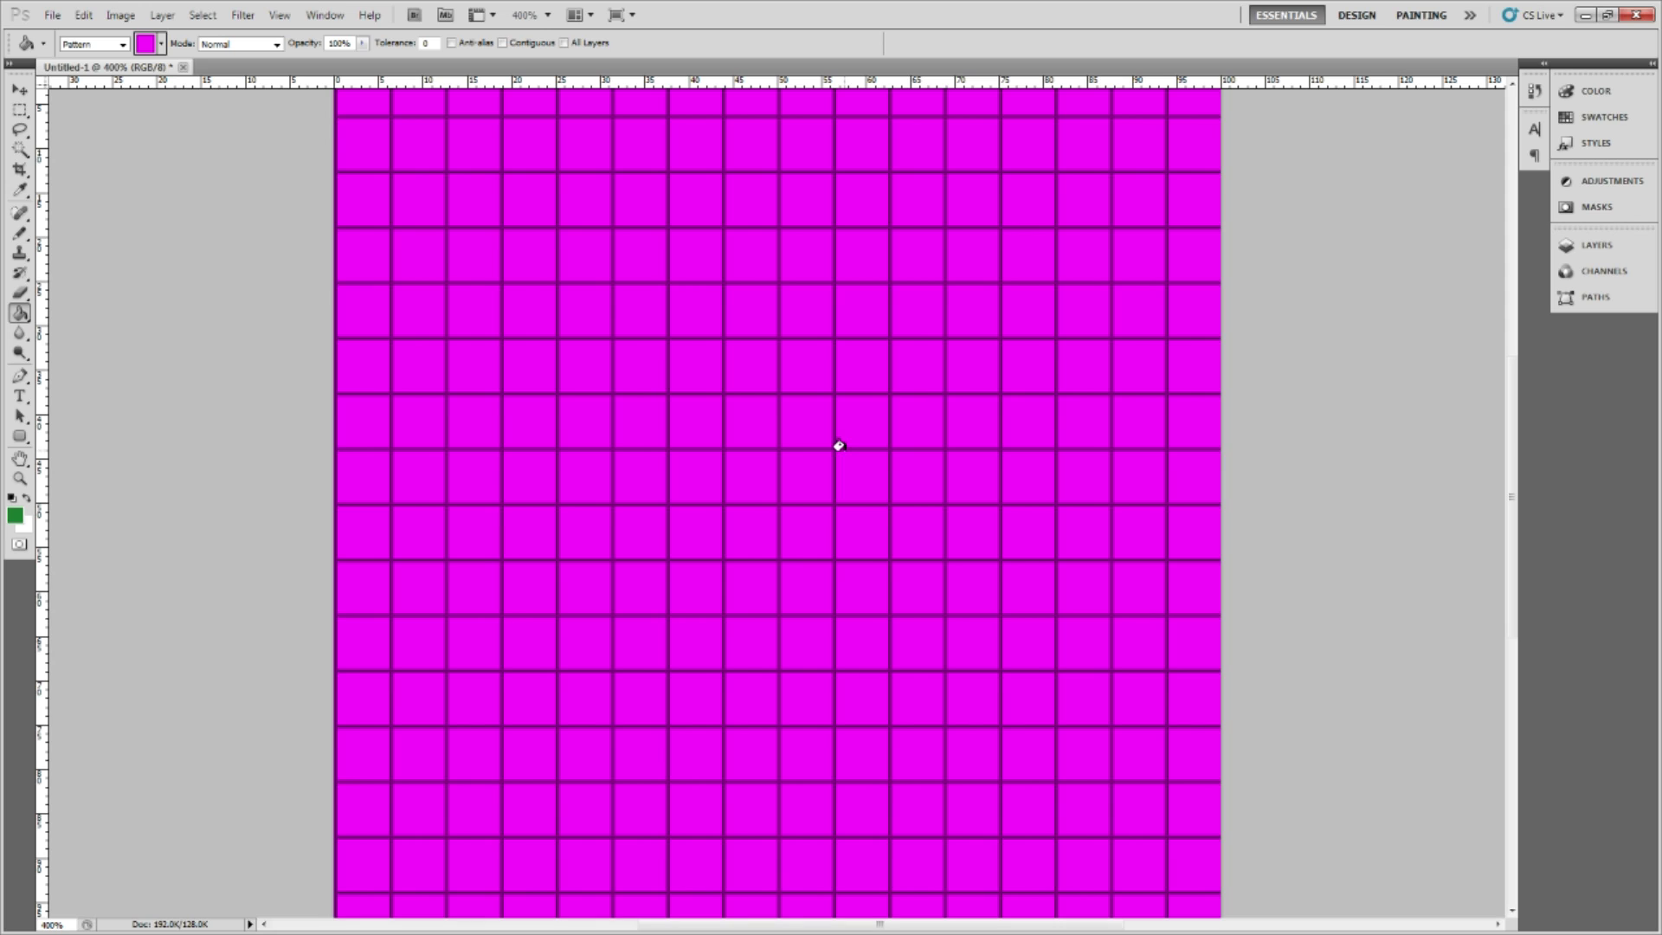
pyautogui.scroll(3, 744, 450)
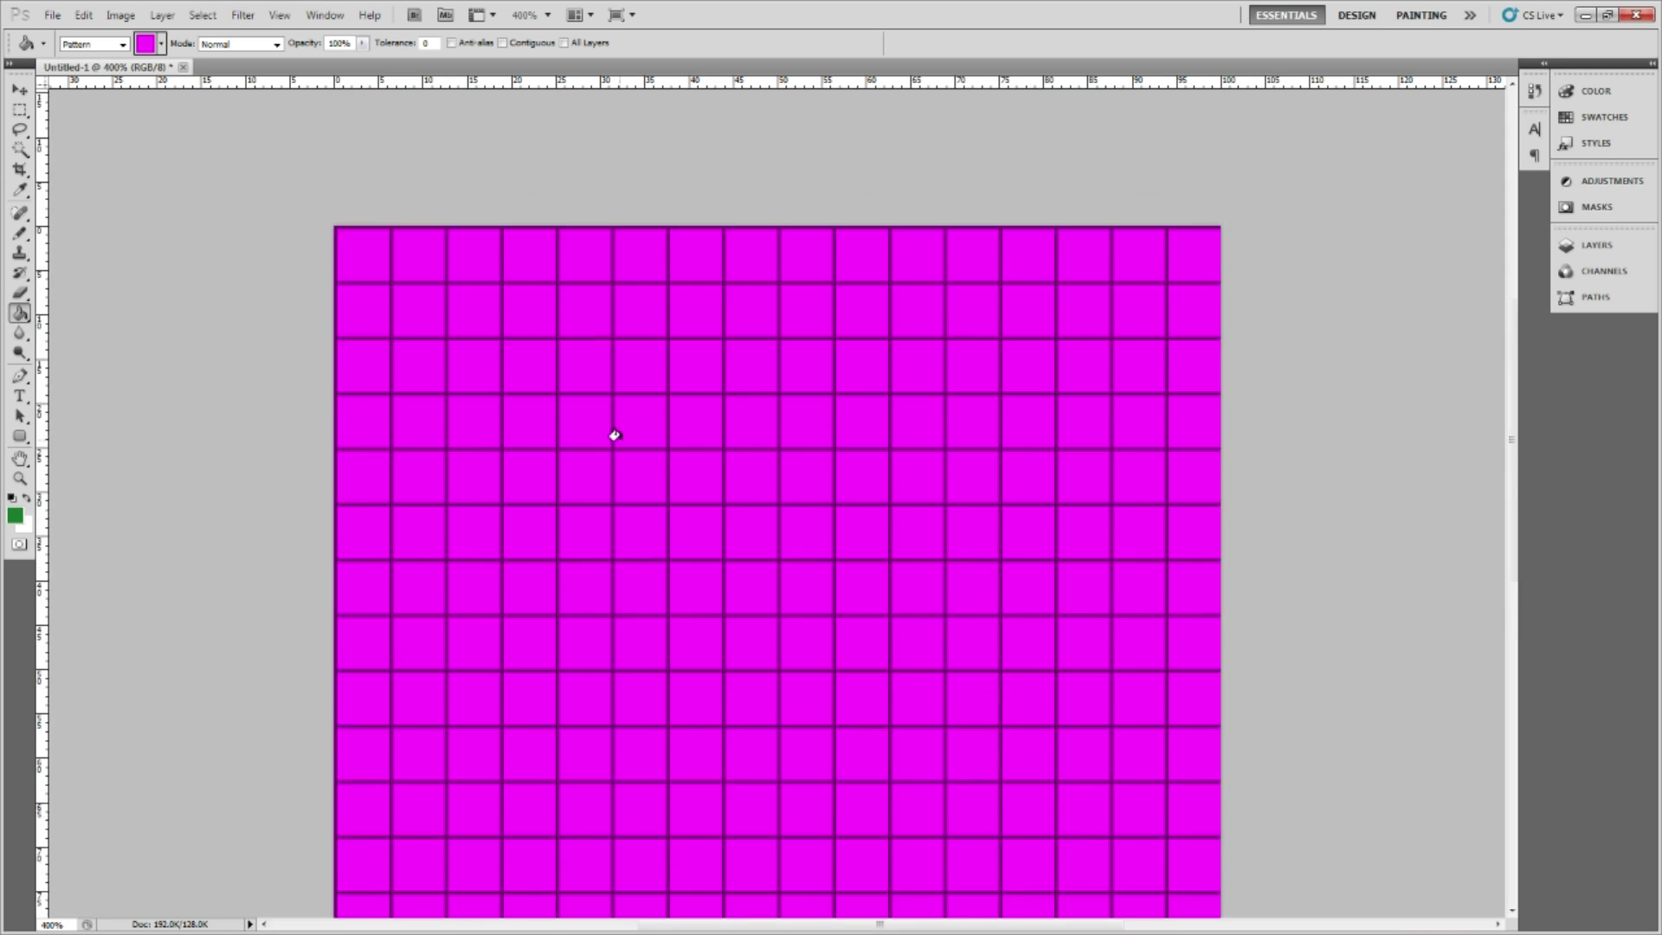
pyautogui.hotkey('ctrl', '+')
pyautogui.hotkey('ctrl', '+')
pyautogui.hotkey('ctrl', '+')
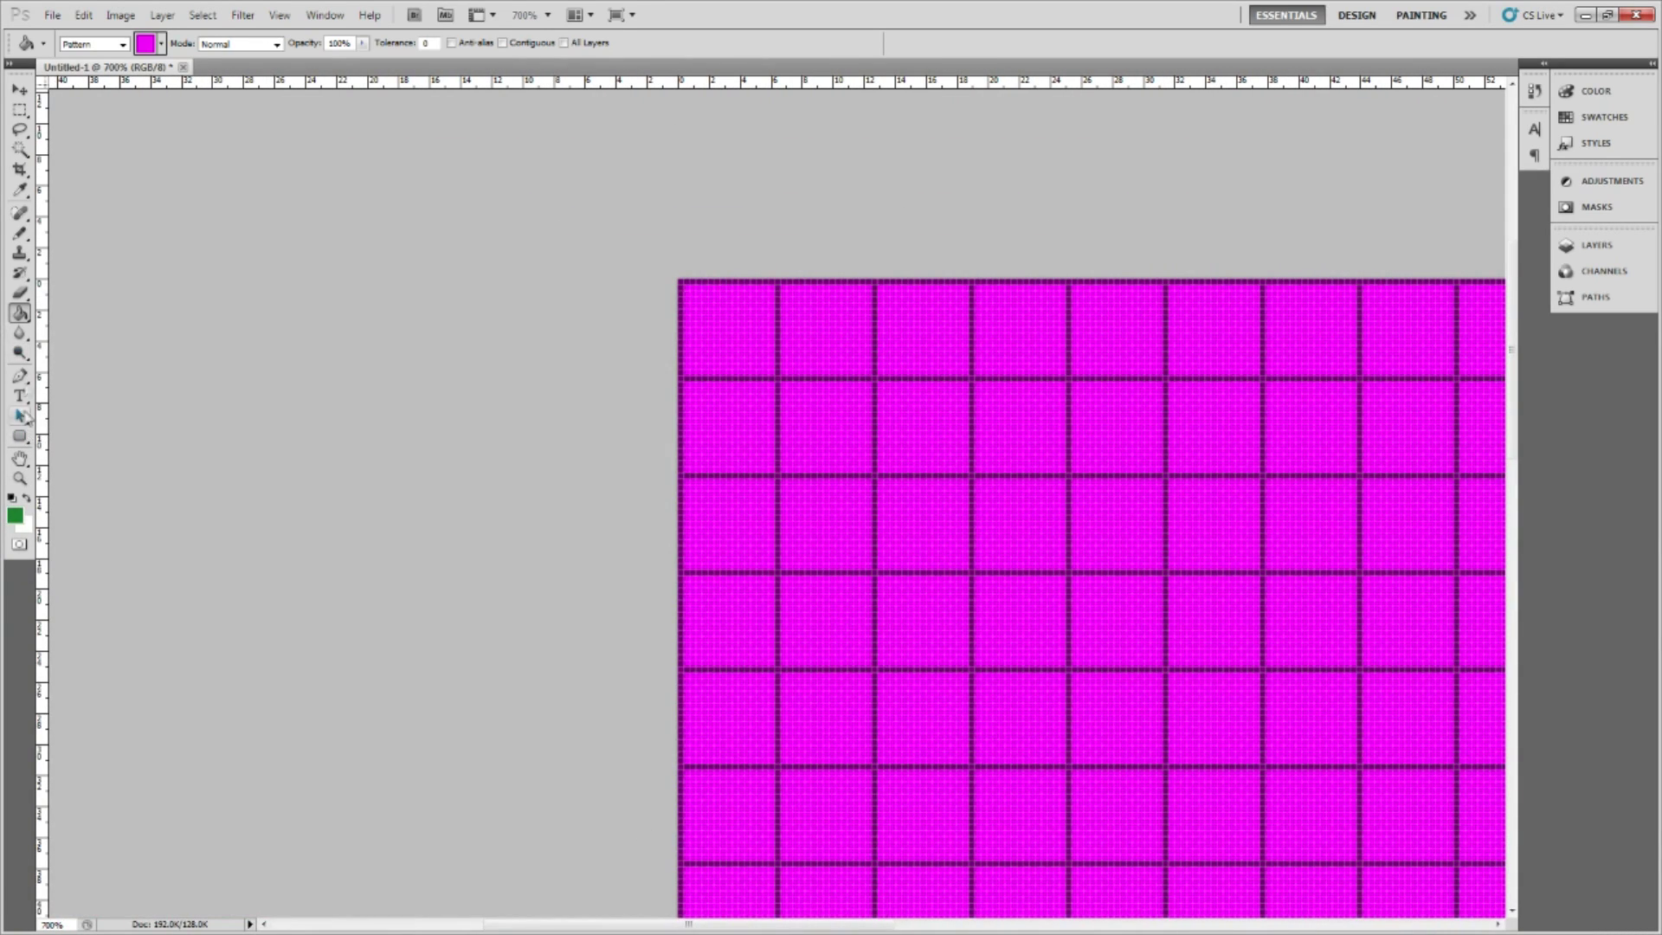
pyautogui.click(19, 233)
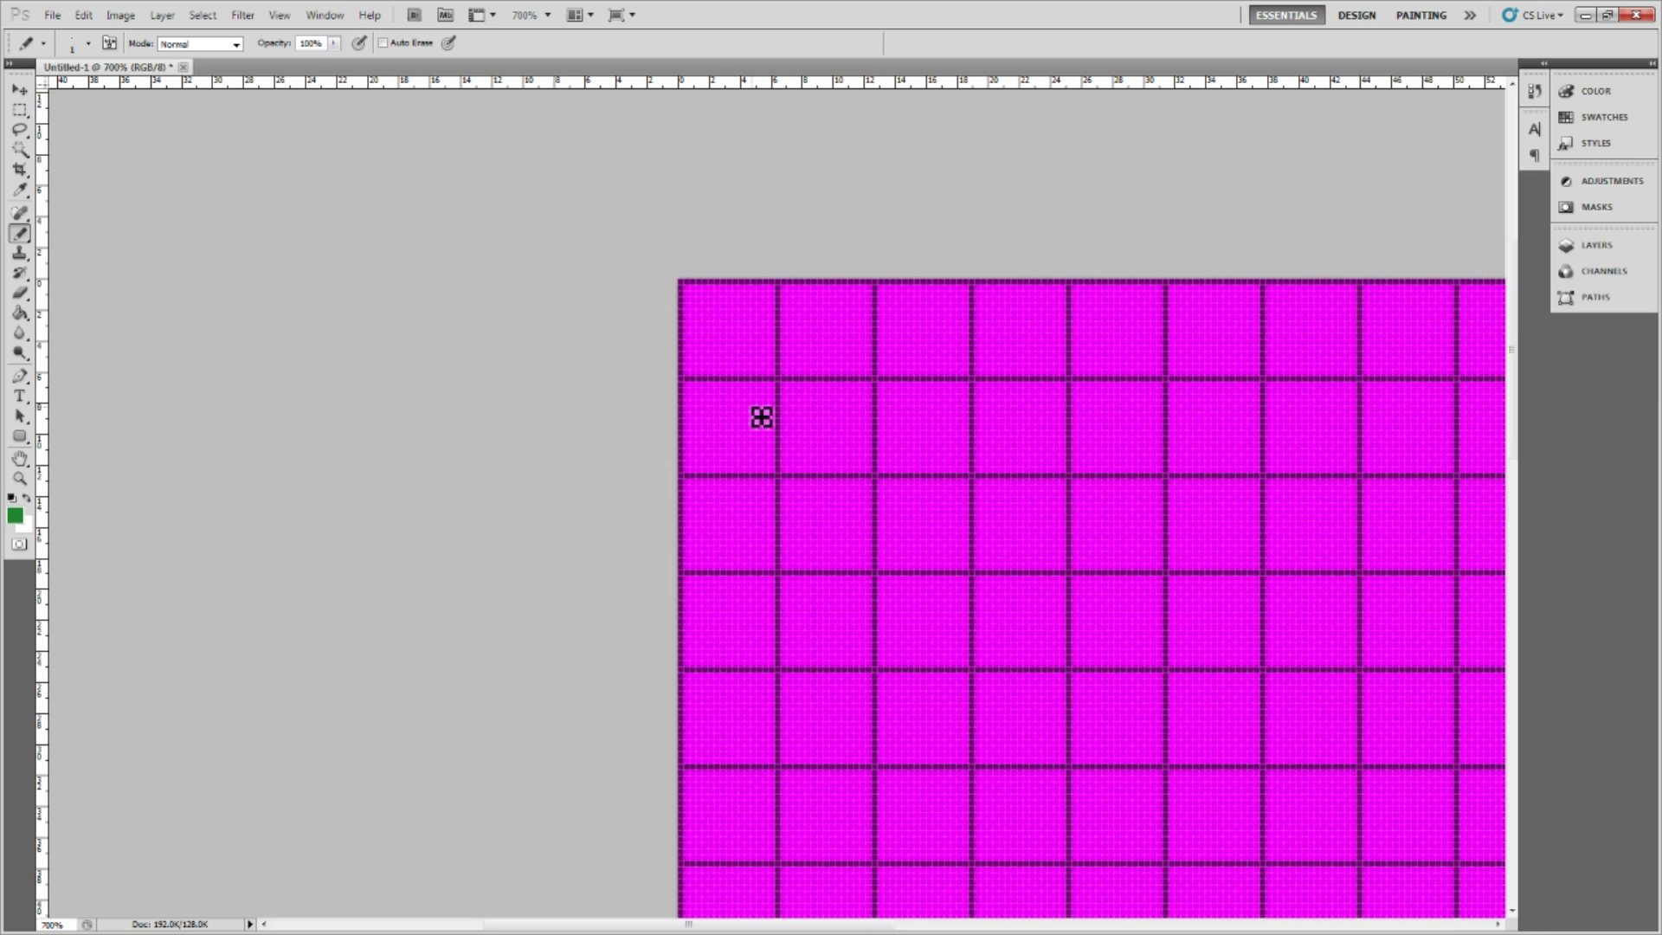
pyautogui.hotkey('ctrl', '+')
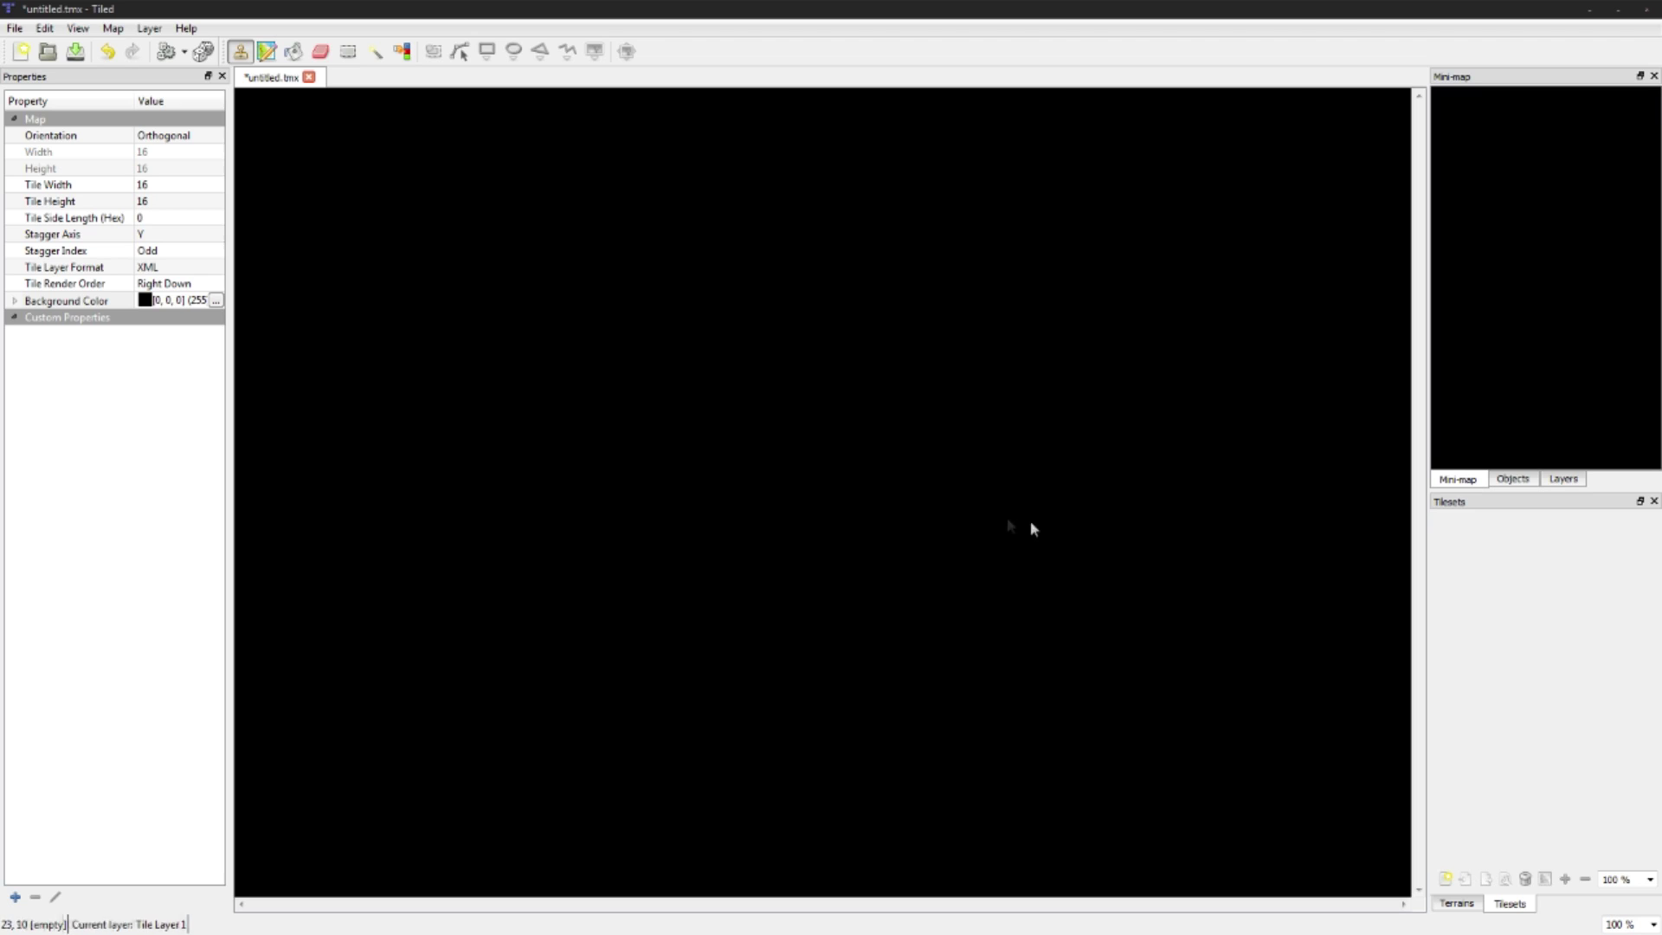
# - Set up a tileset named base from sprite.png with 16×16 px tiles
pyautogui.click(1445, 879)
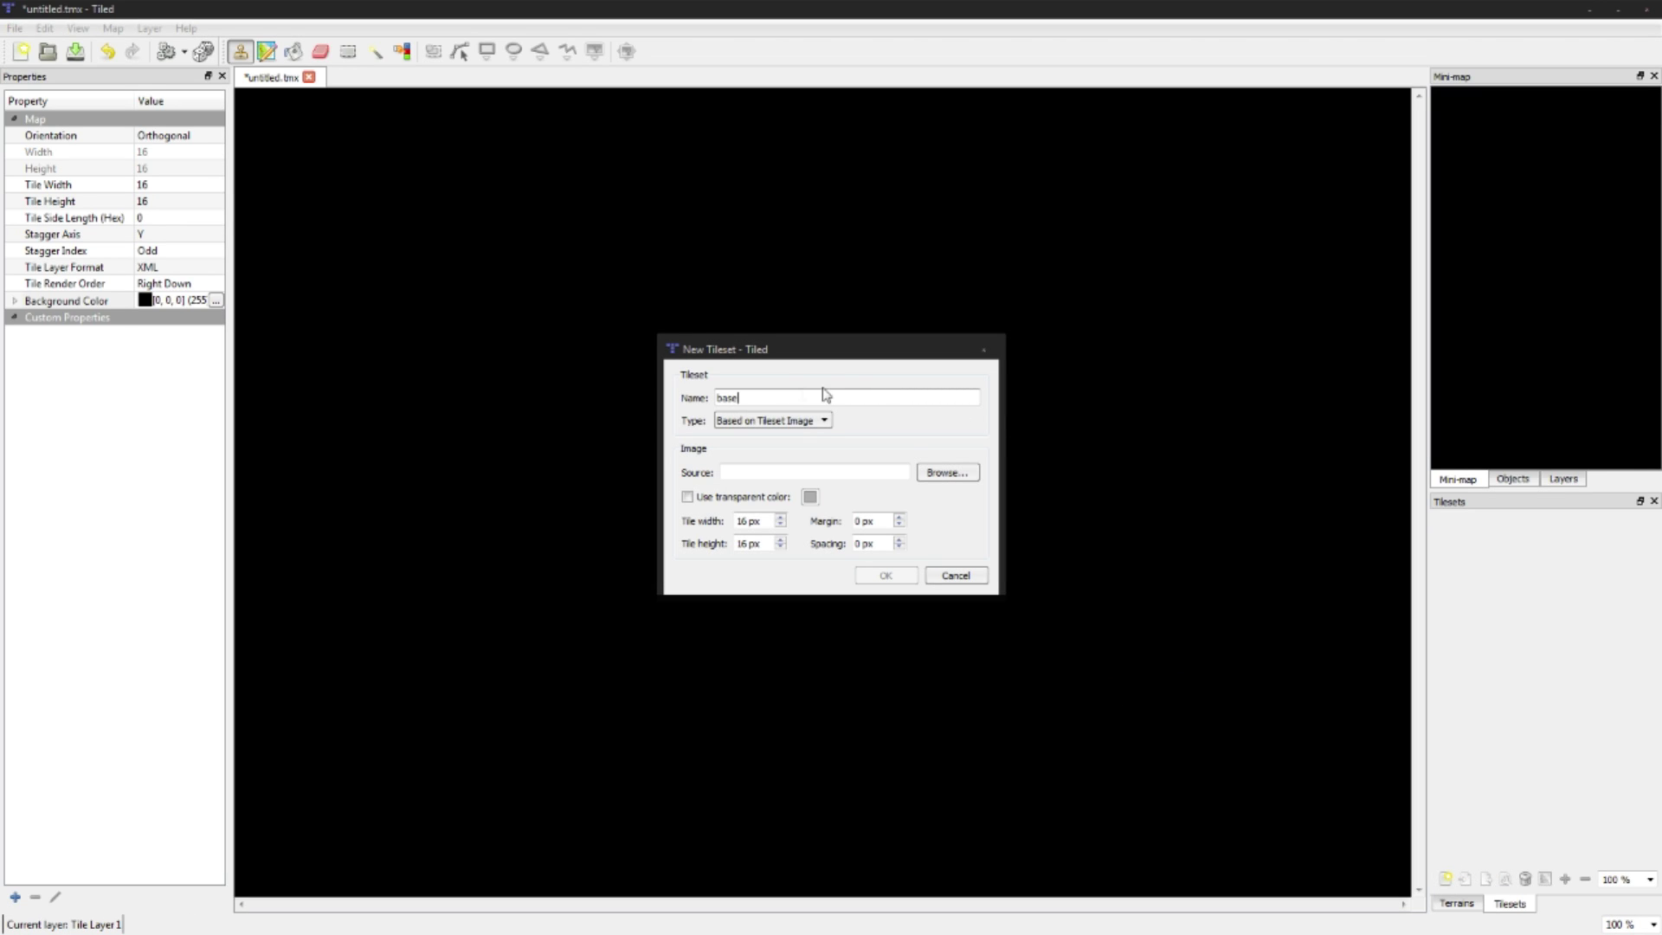
pyautogui.click(960, 473)
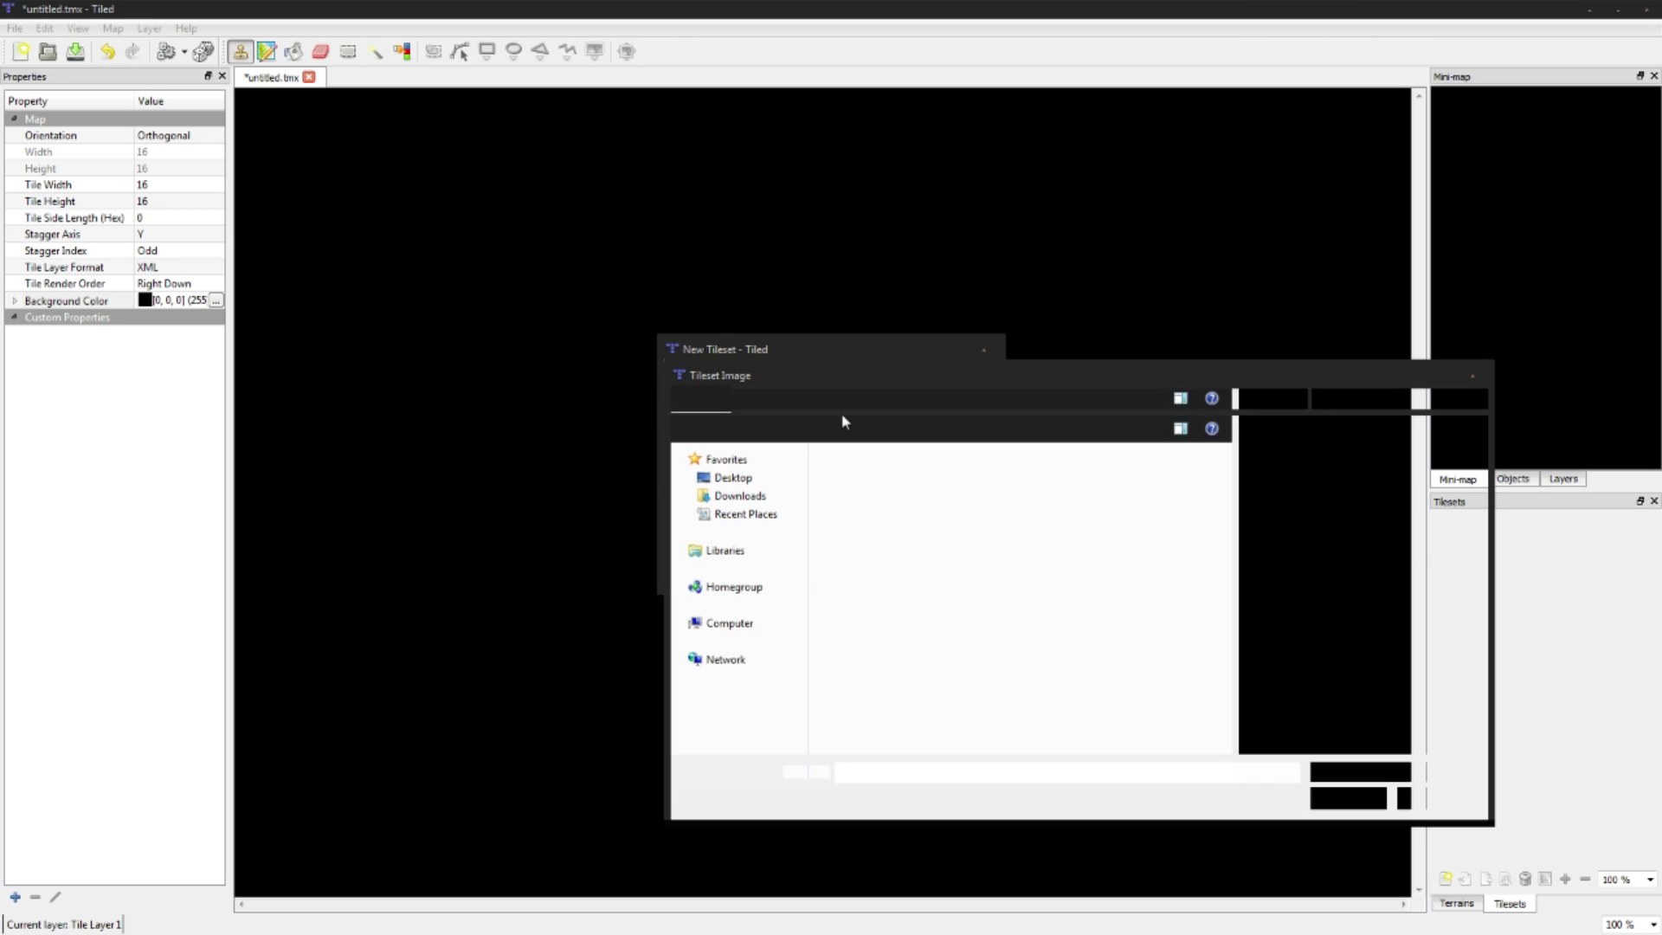
pyautogui.click(1099, 630)
pyautogui.click(1337, 797)
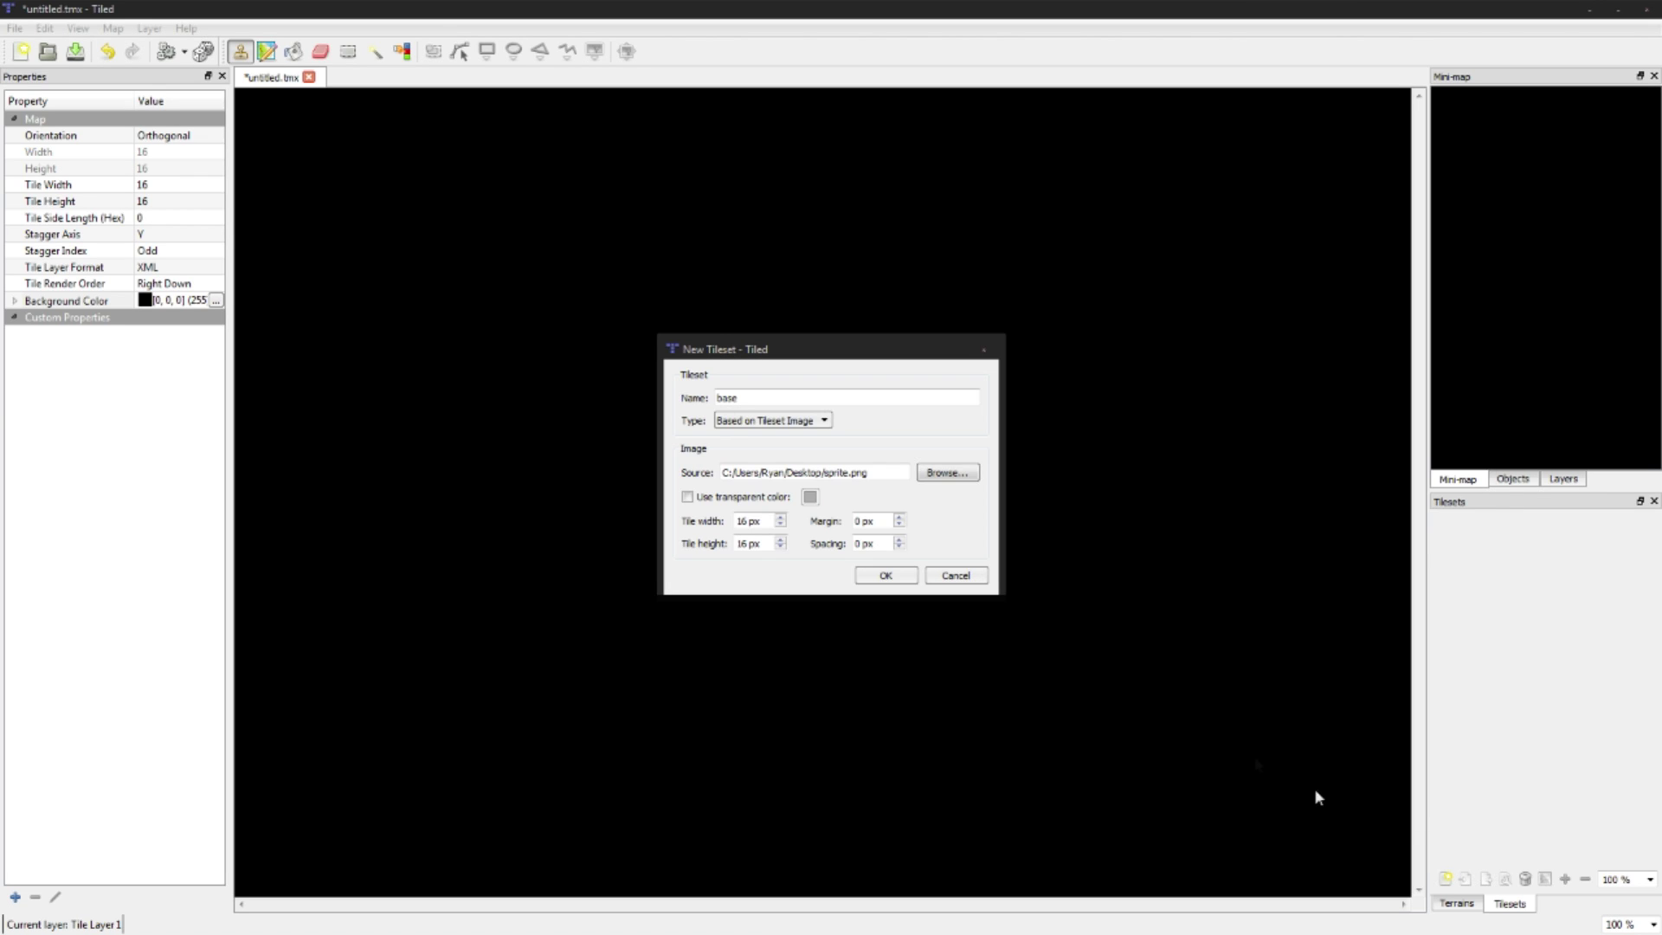
pyautogui.doubleClick(743, 519)
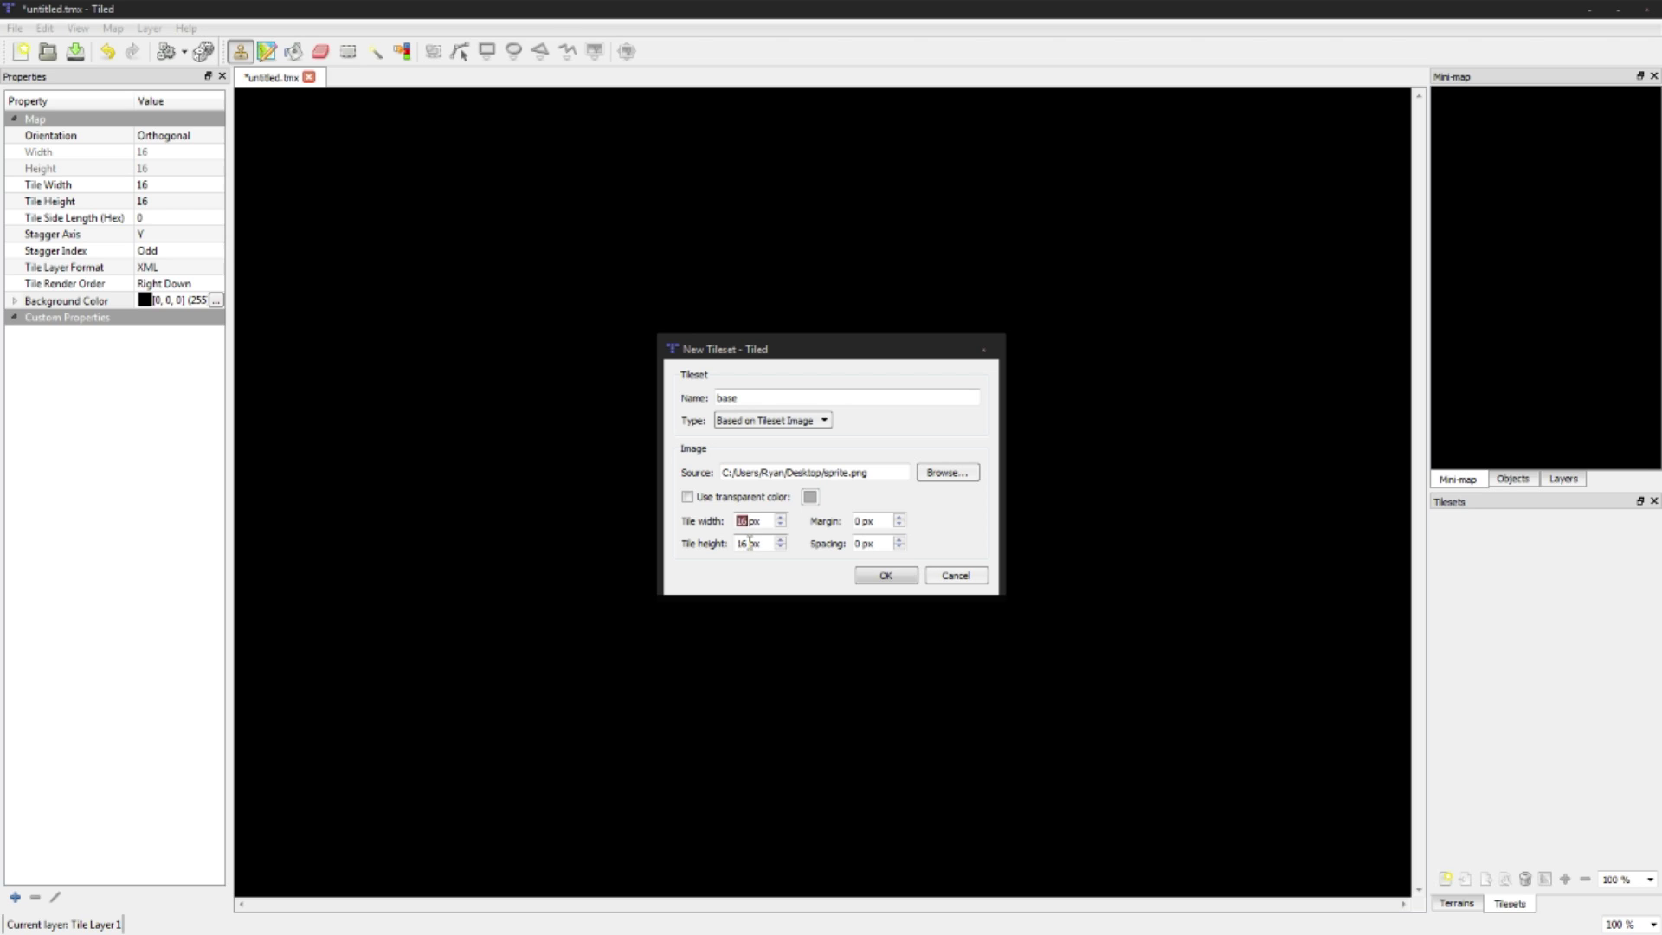
pyautogui.doubleClick(742, 543)
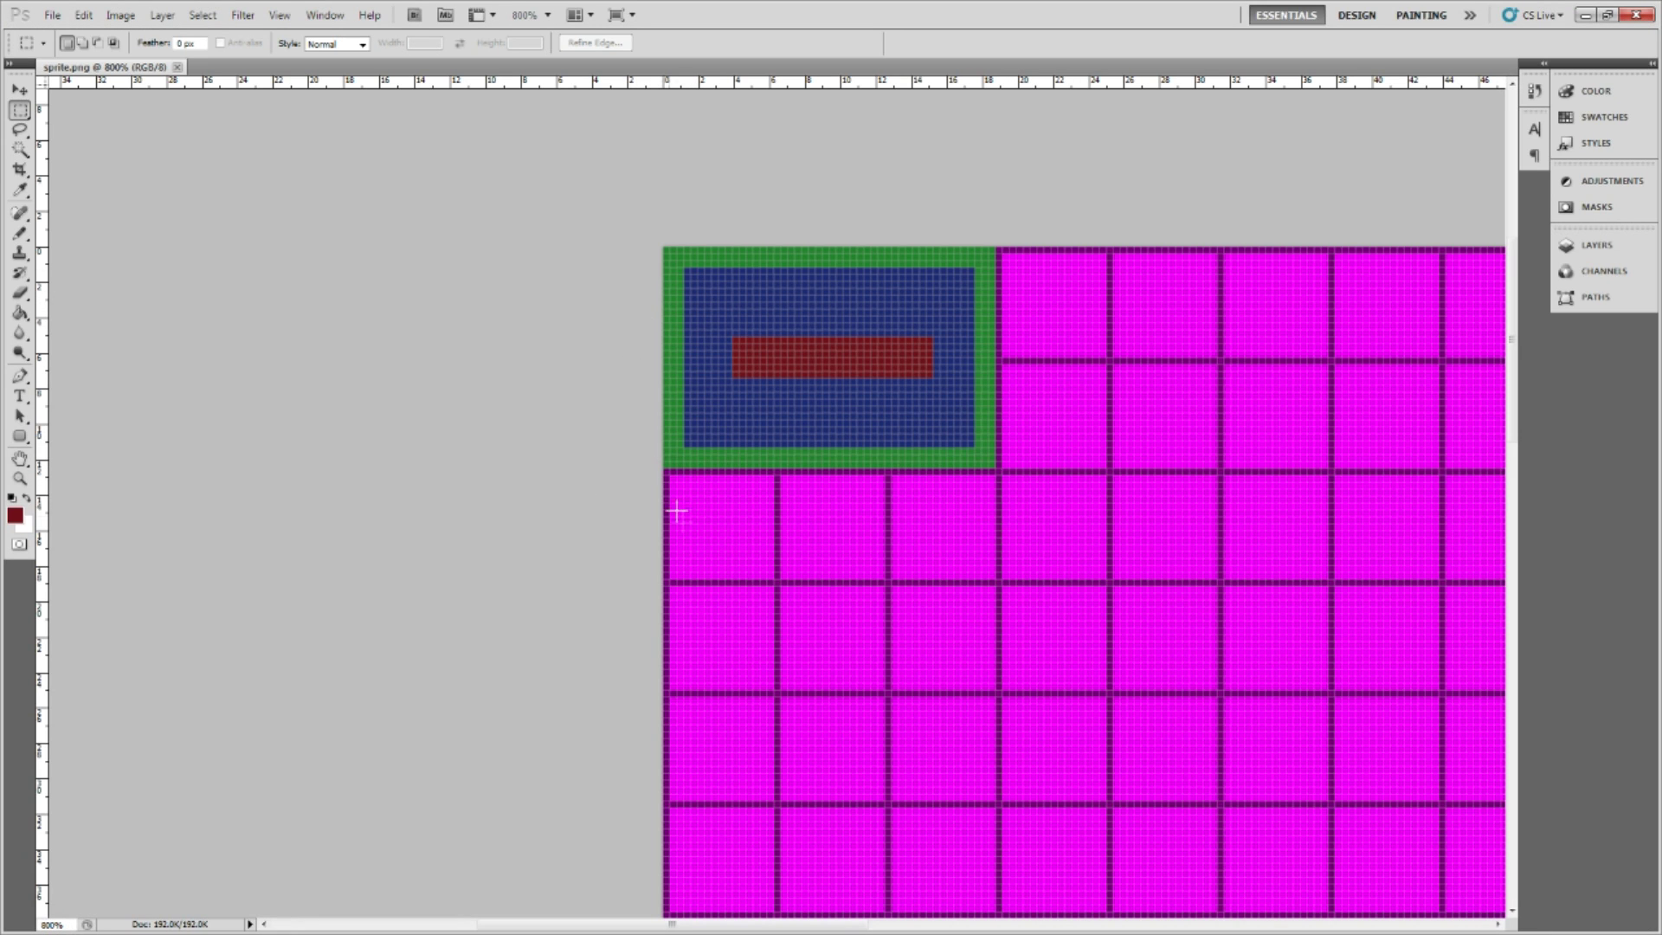
pyautogui.moveTo(762, 563); pyautogui.dragTo(663, 470)
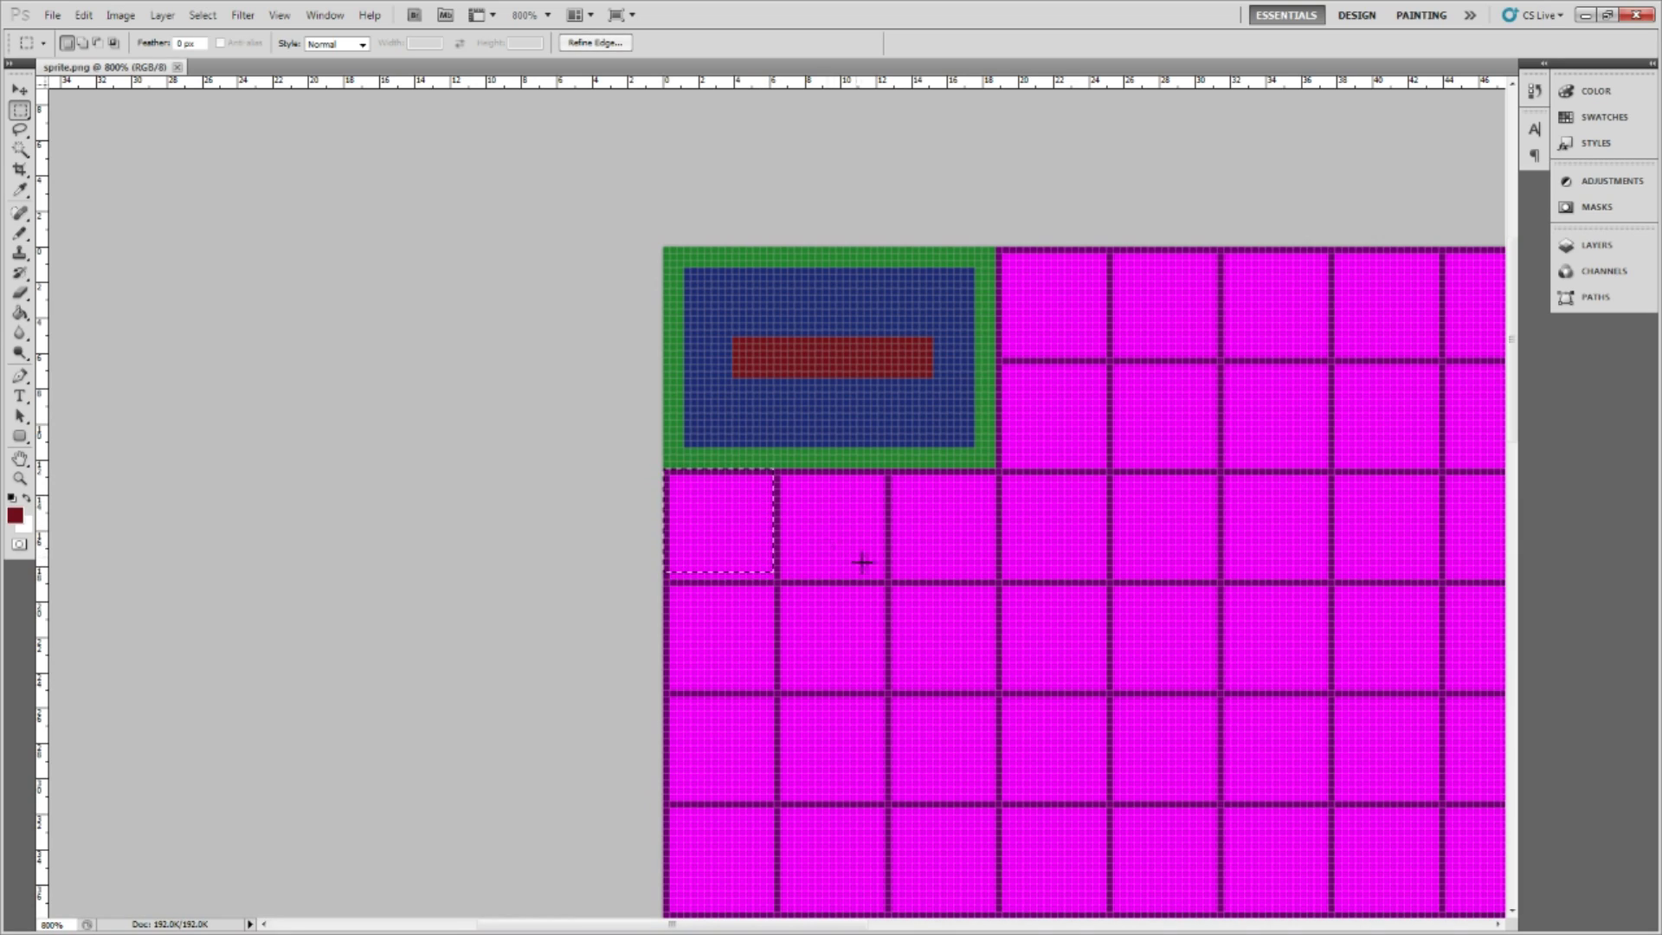
pyautogui.click(1585, 15)
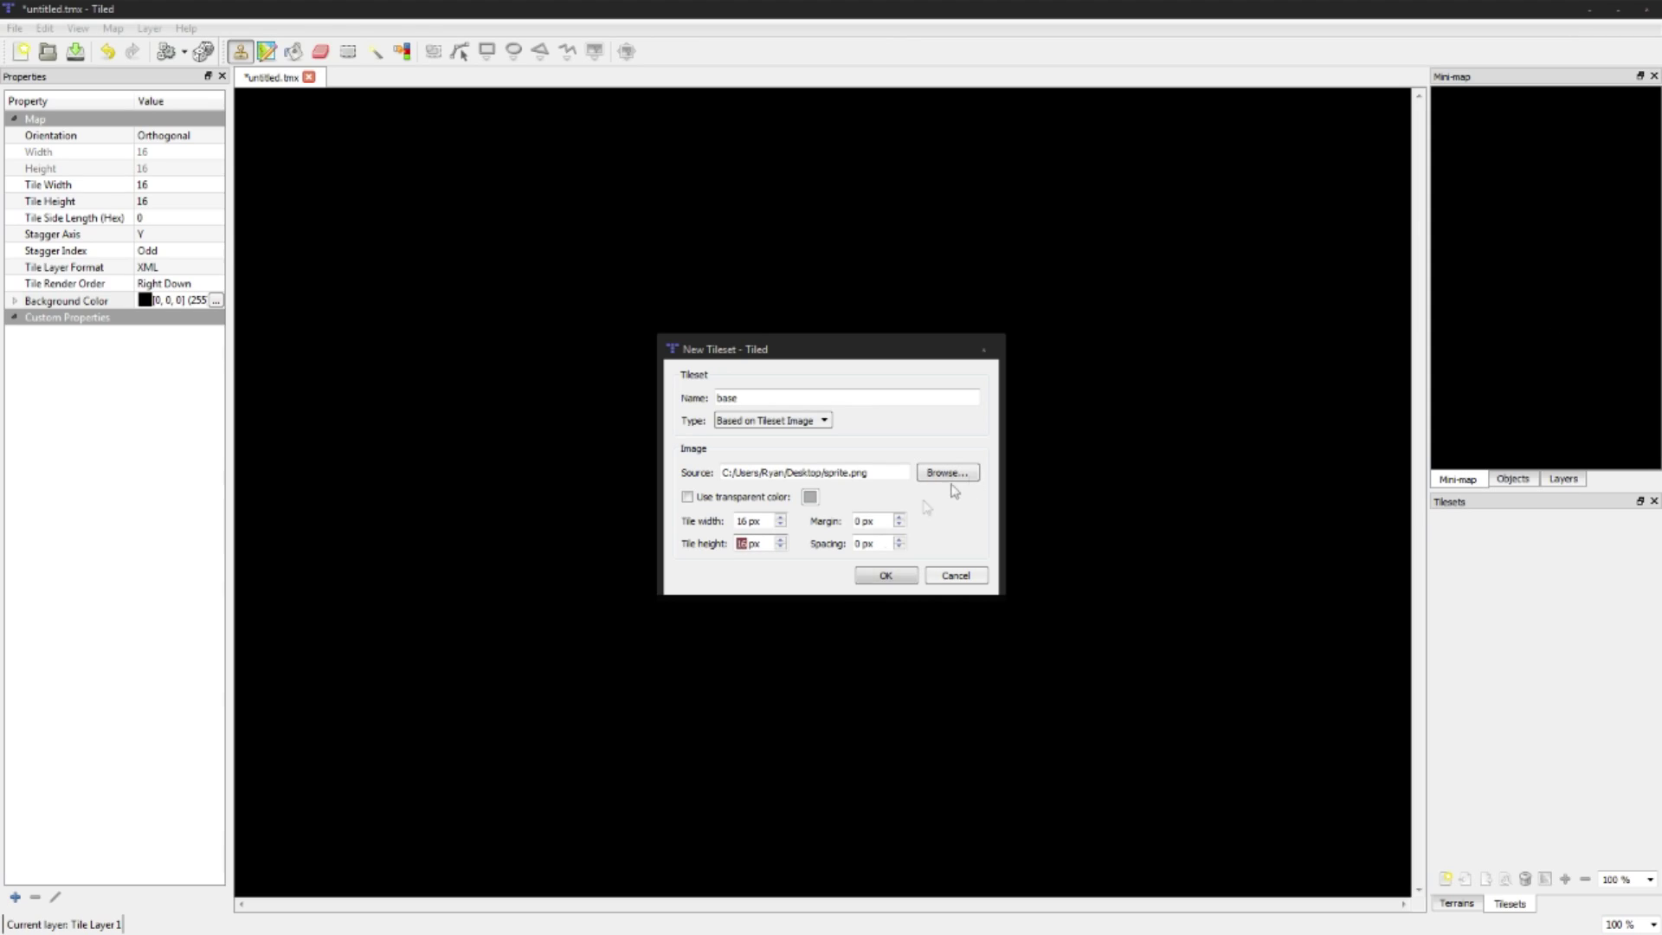
# - Create the base tileset and pick its top-left tile, ID 0
pyautogui.click(888, 575)
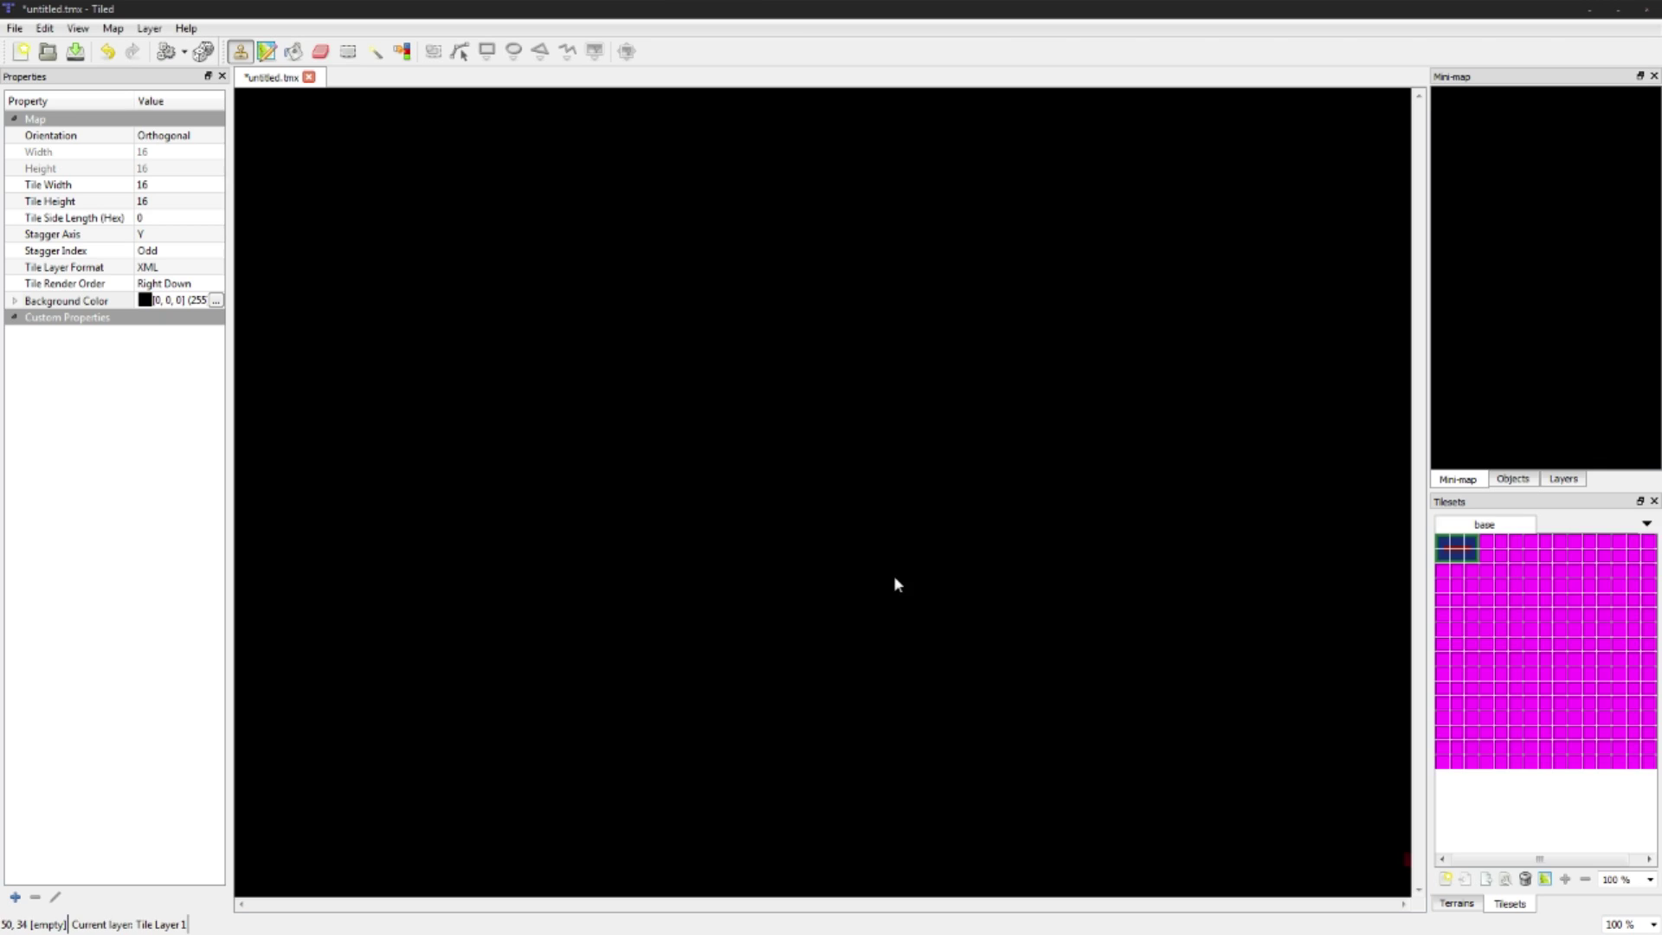
pyautogui.click(1506, 728)
pyautogui.click(1587, 573)
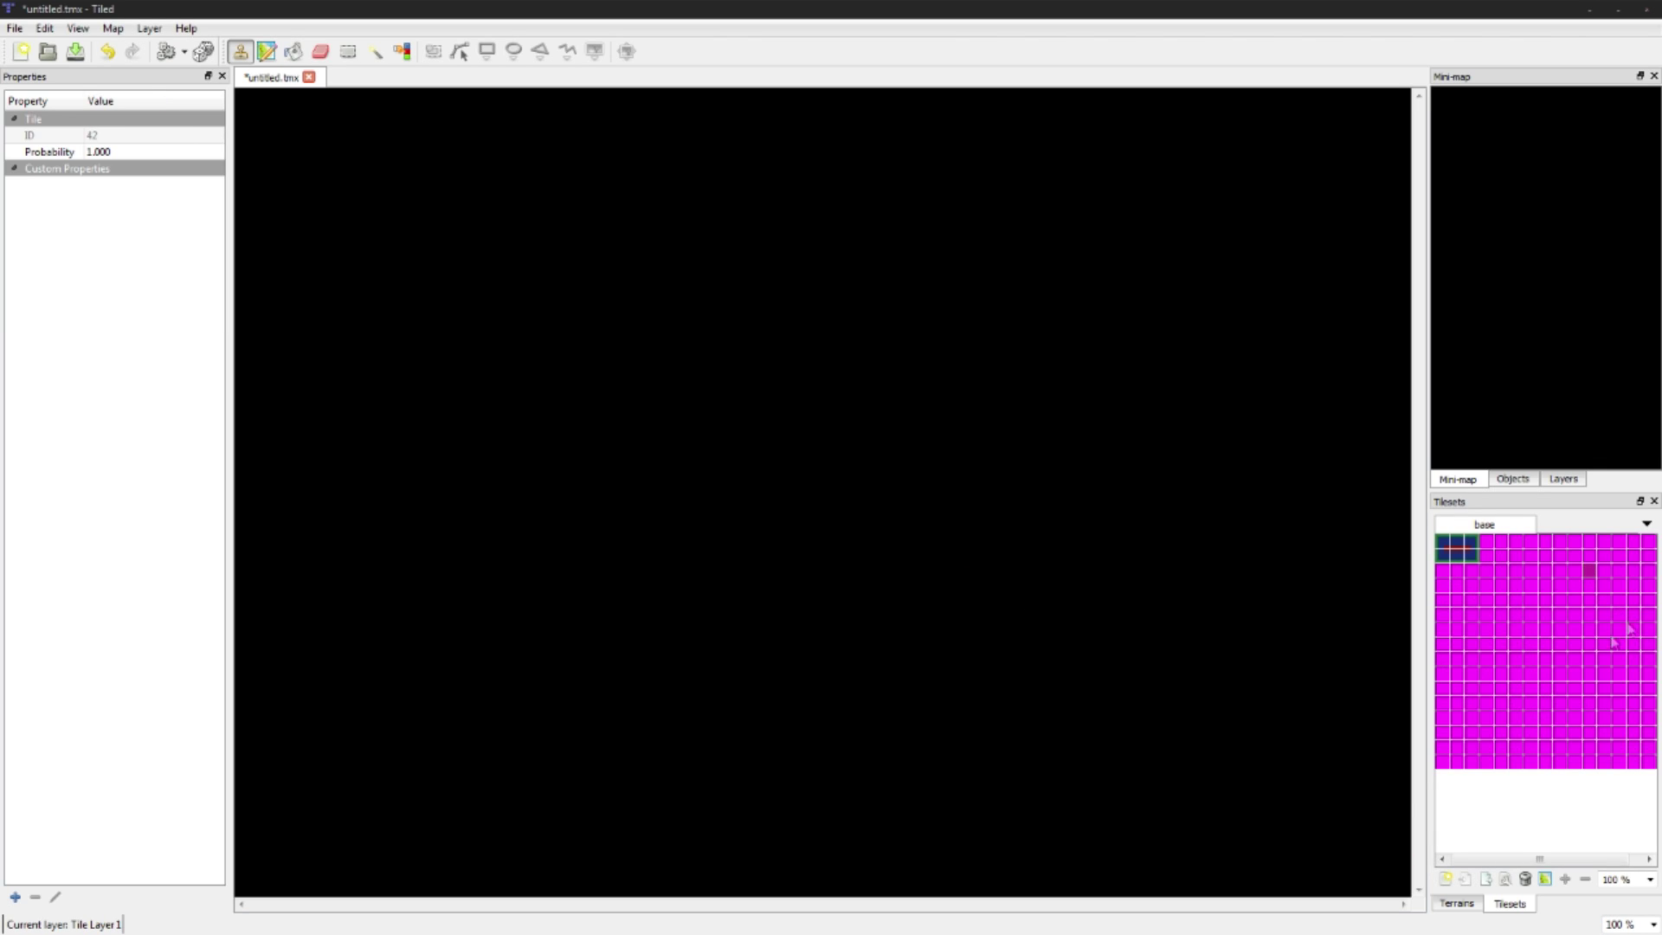
pyautogui.click(1530, 617)
pyautogui.click(1458, 557)
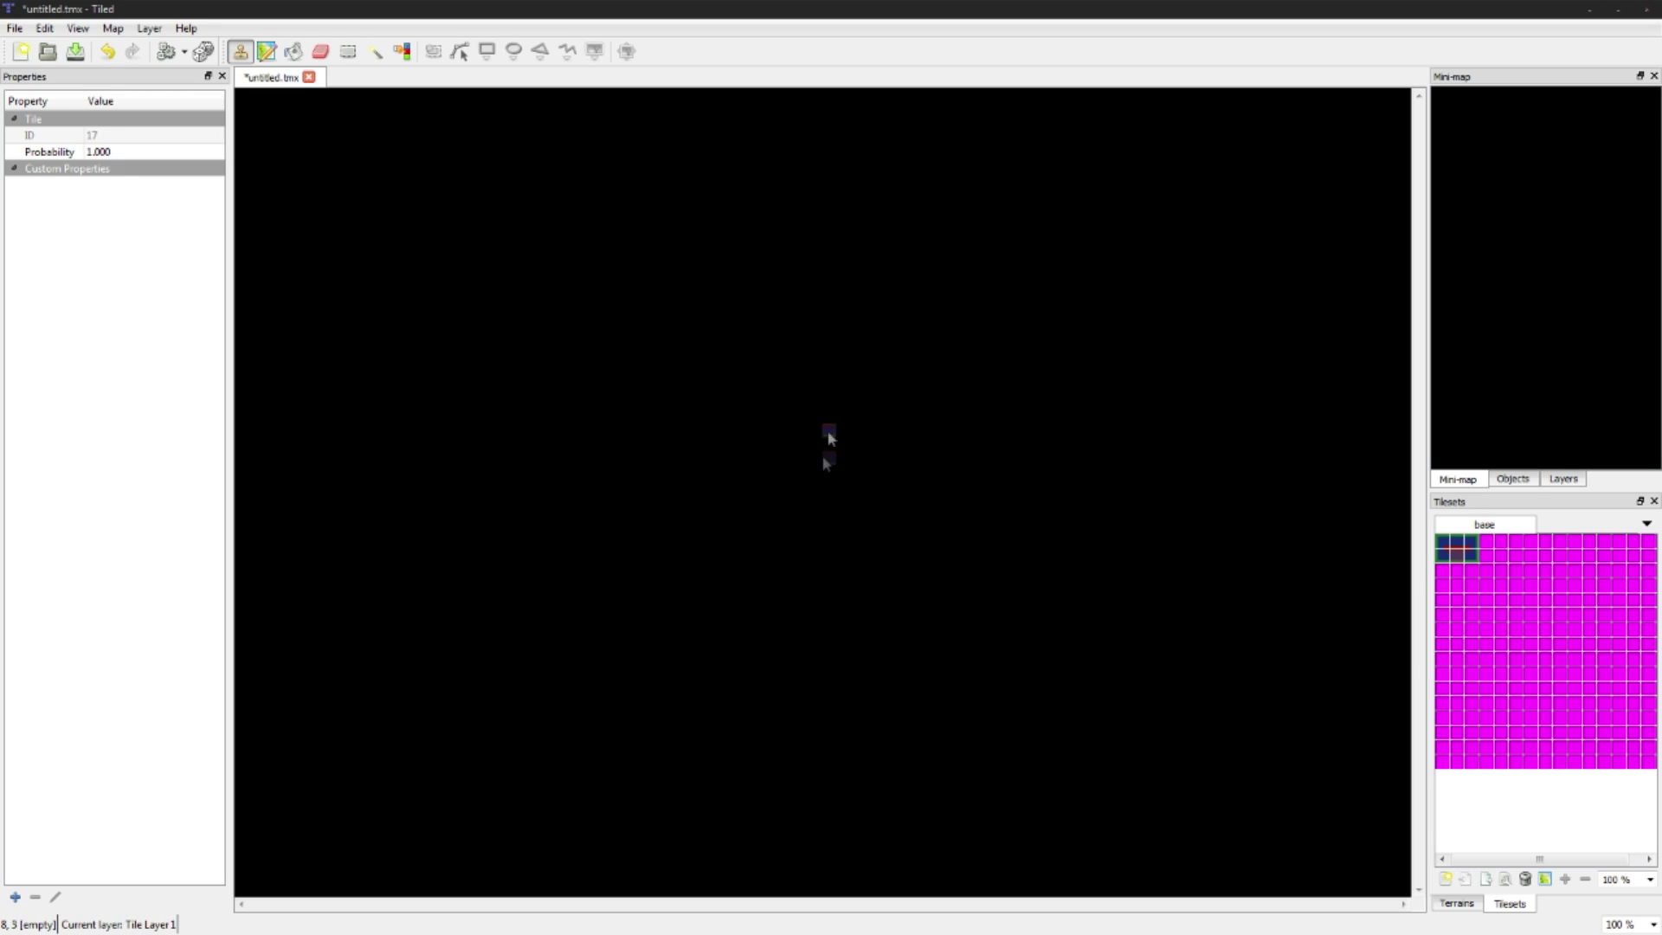
pyautogui.click(1443, 543)
# - Paint a platform's left end tile and a middle strip of tile 1, then select tile 2
pyautogui.click(716, 583)
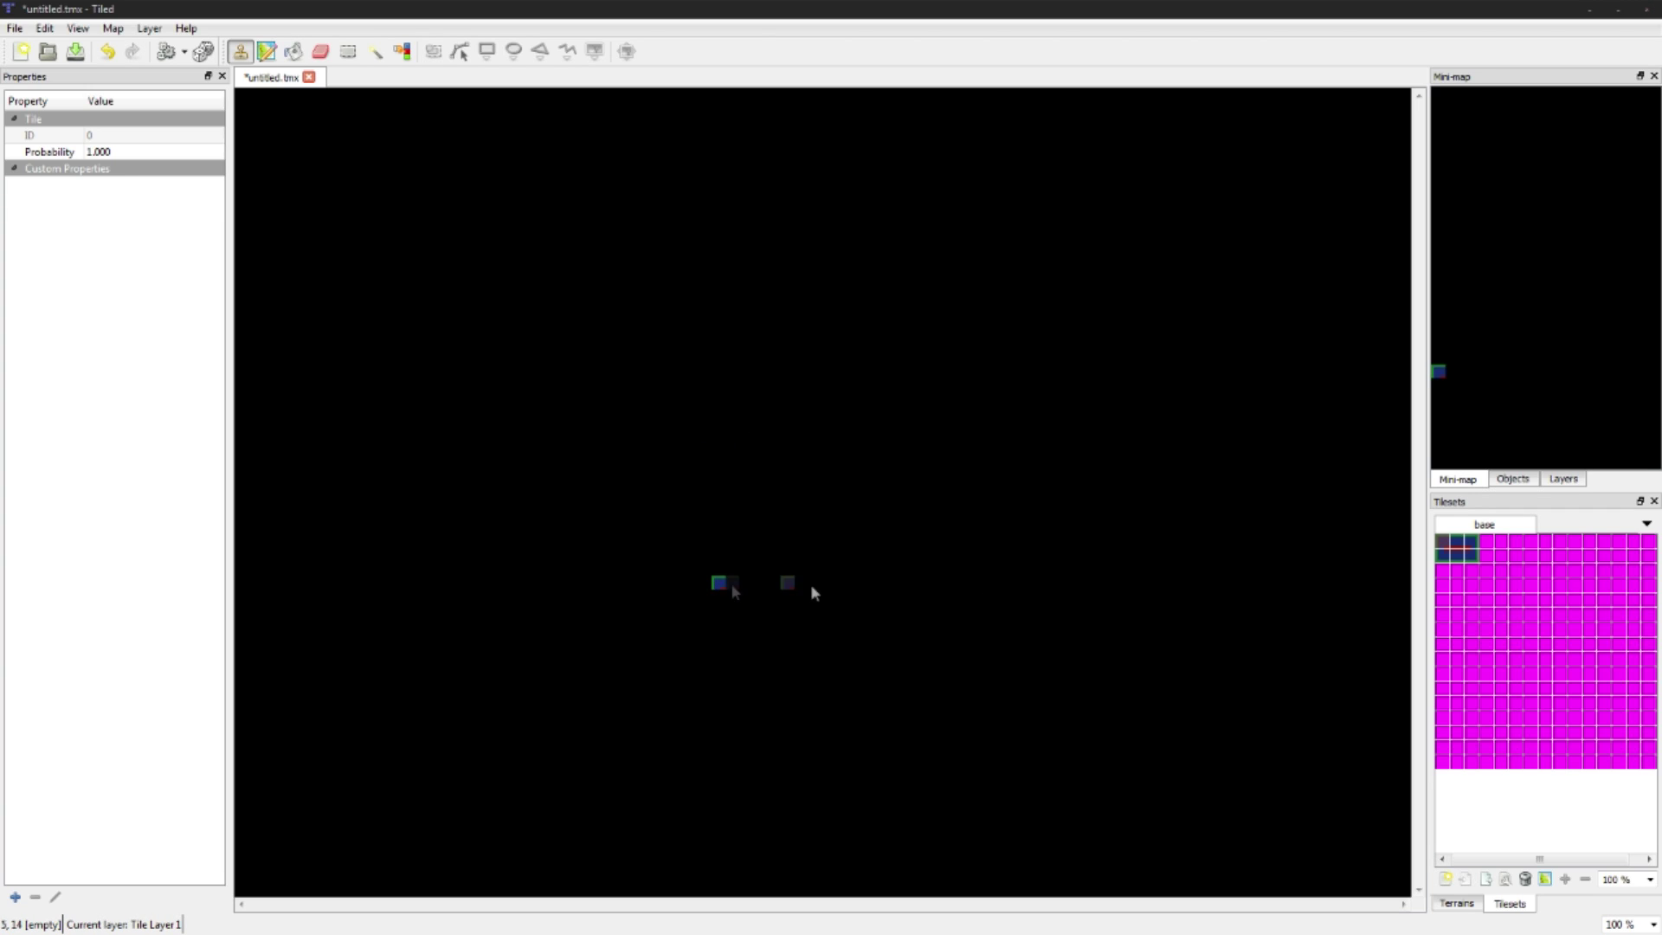
pyautogui.click(1463, 547)
pyautogui.moveTo(732, 582); pyautogui.dragTo(787, 588)
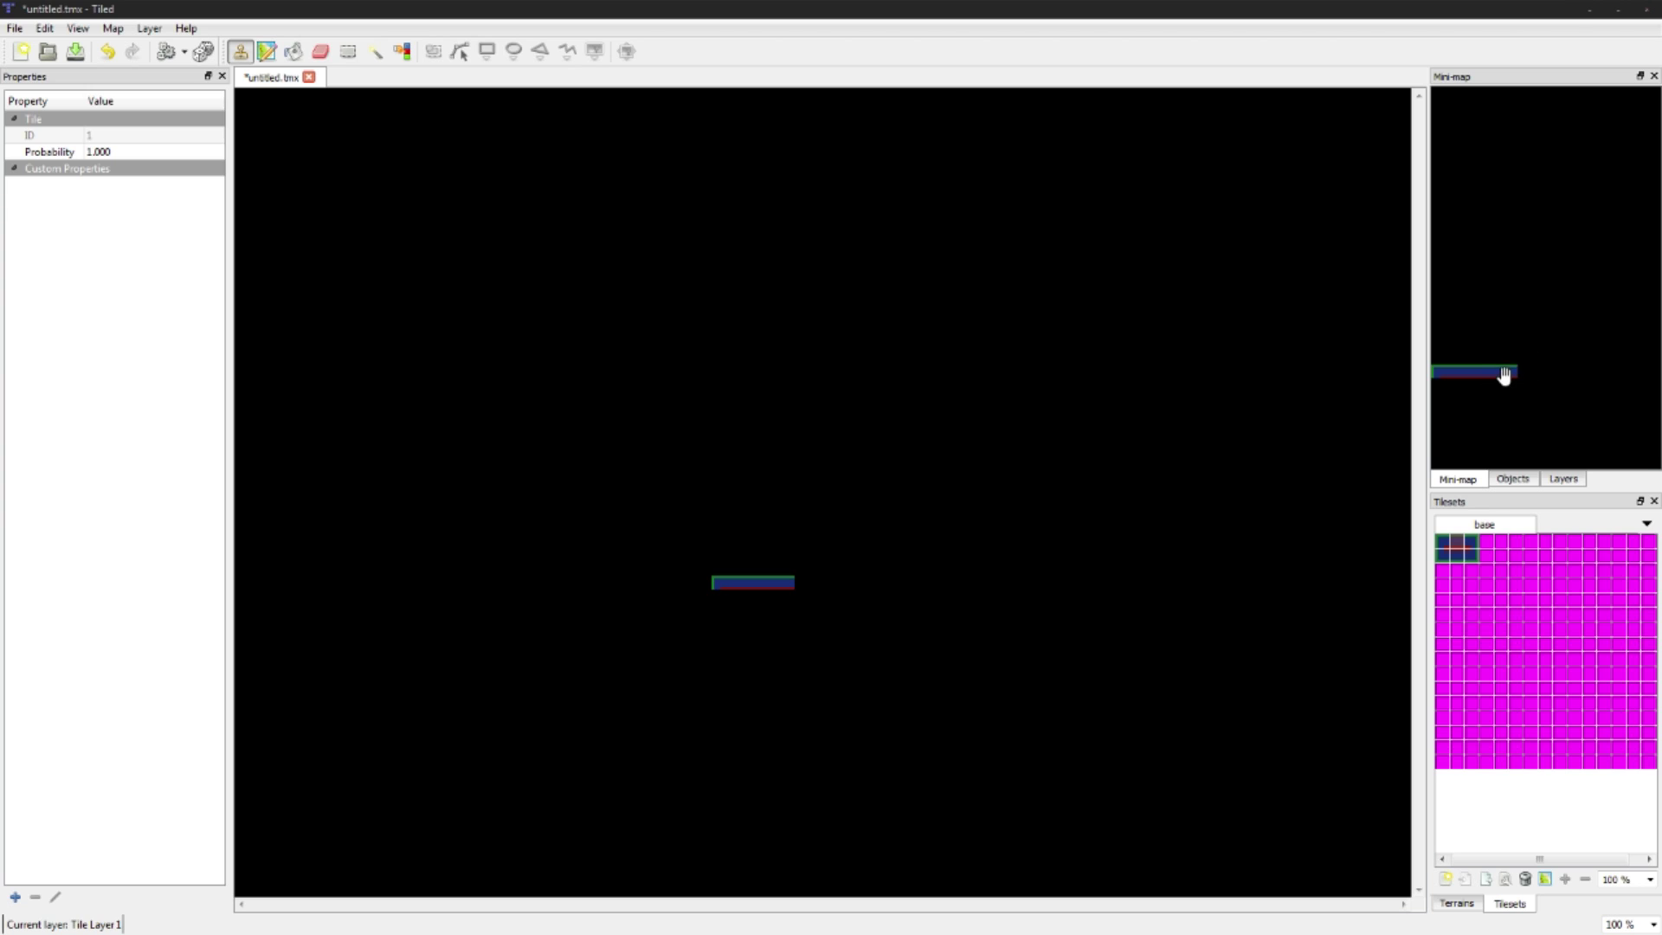
pyautogui.click(1469, 538)
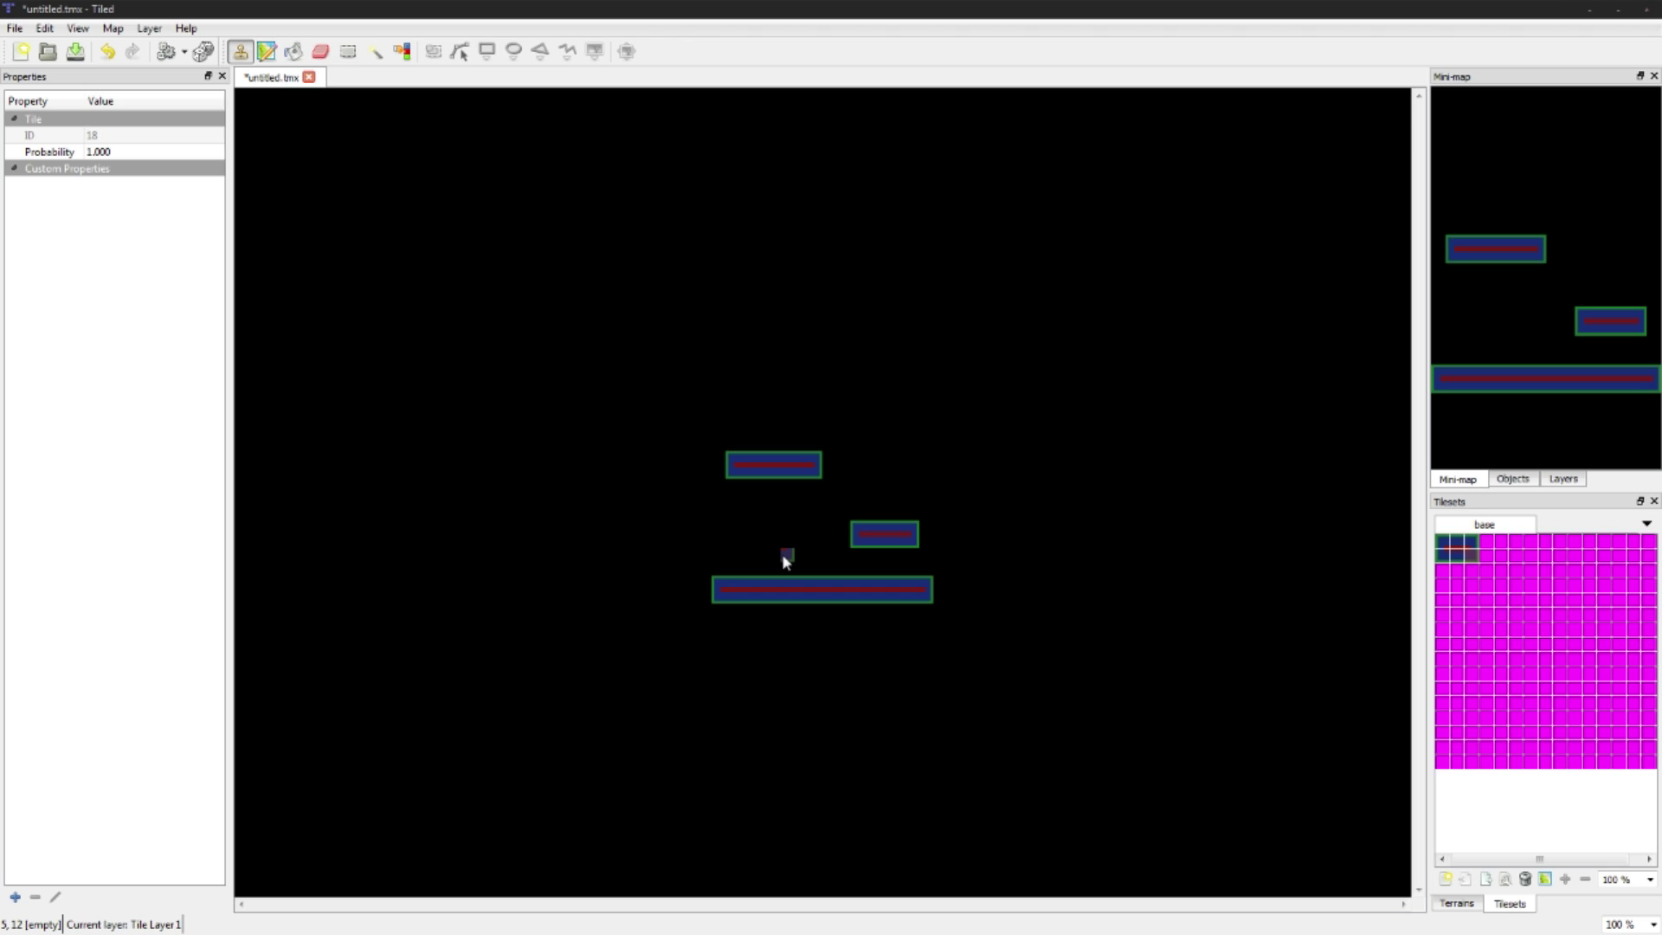
# - Save the map in Json format as spritemap.json and open it in the text editor
pyautogui.hotkey('ctrl', 's')
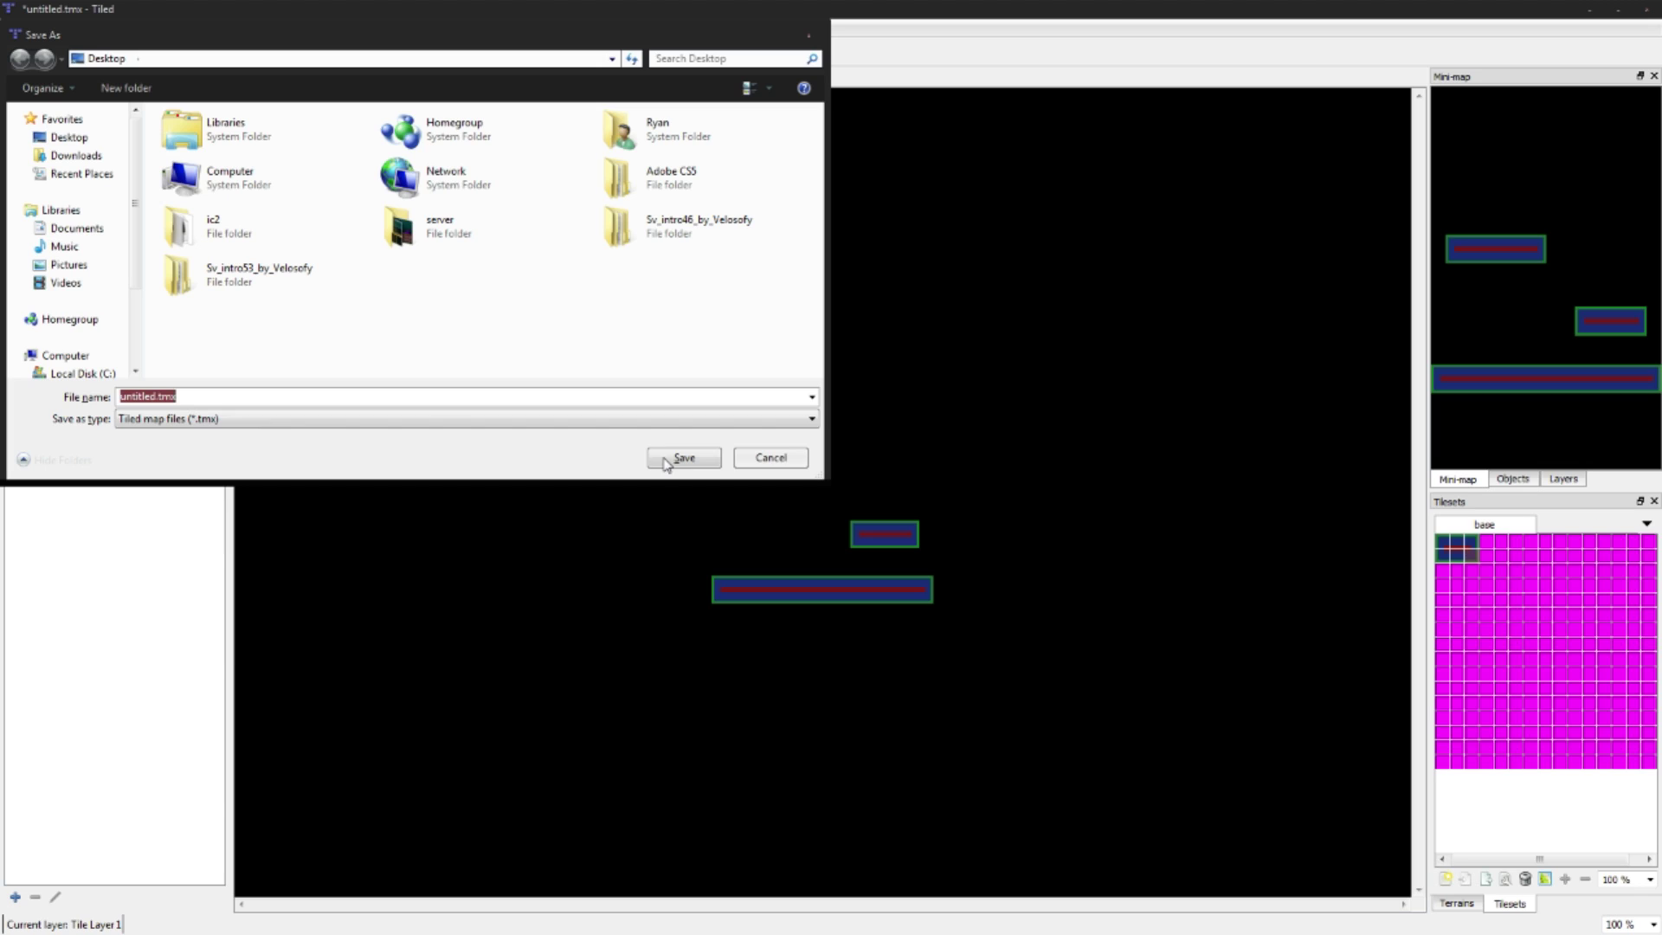
pyautogui.click(412, 414)
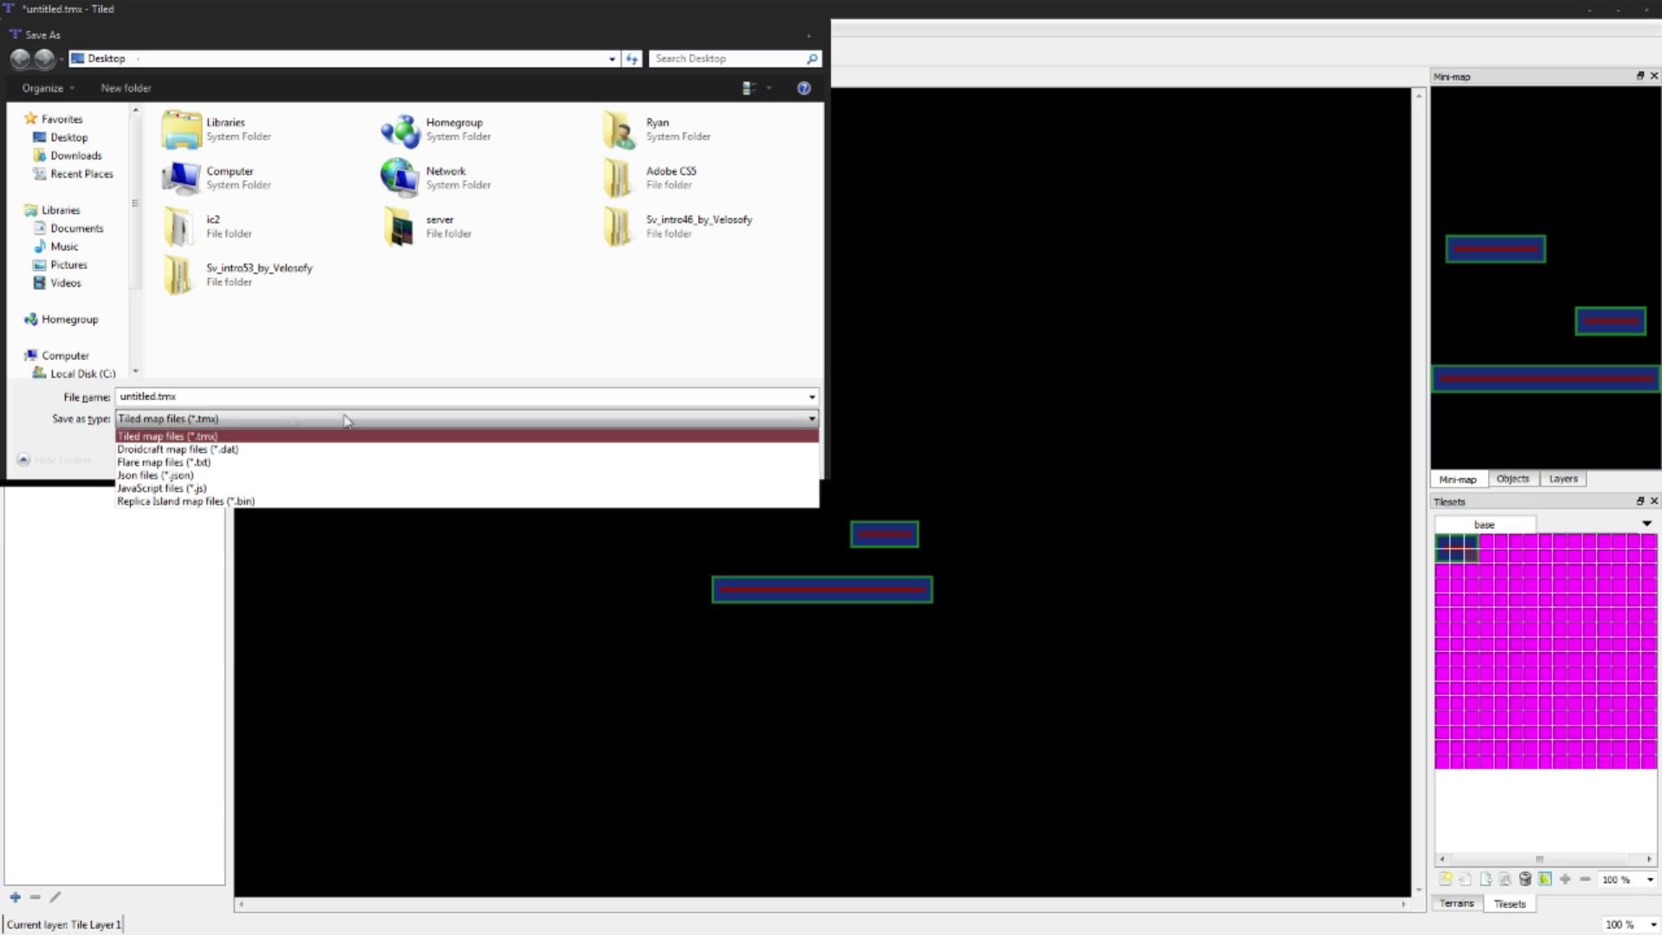
pyautogui.click(173, 473)
pyautogui.hotkey('shift', 'Tab')
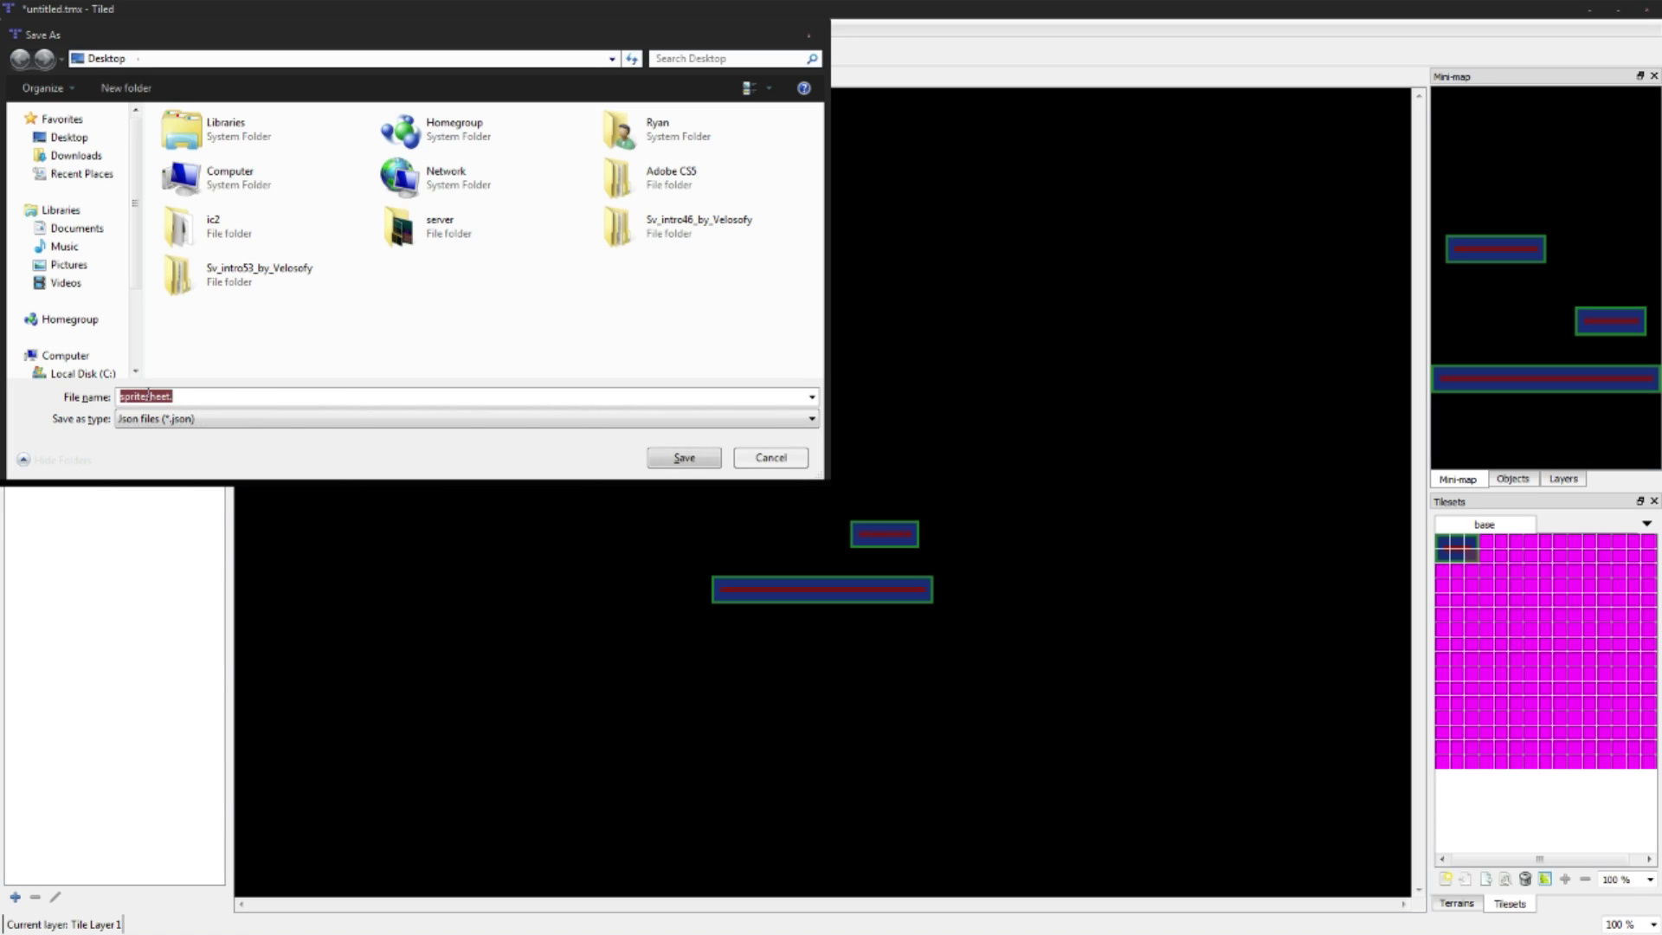
pyautogui.write('sprites')
pyautogui.press('BackSpace')
pyautogui.press('BackSpace')
pyautogui.press('BackSpace')
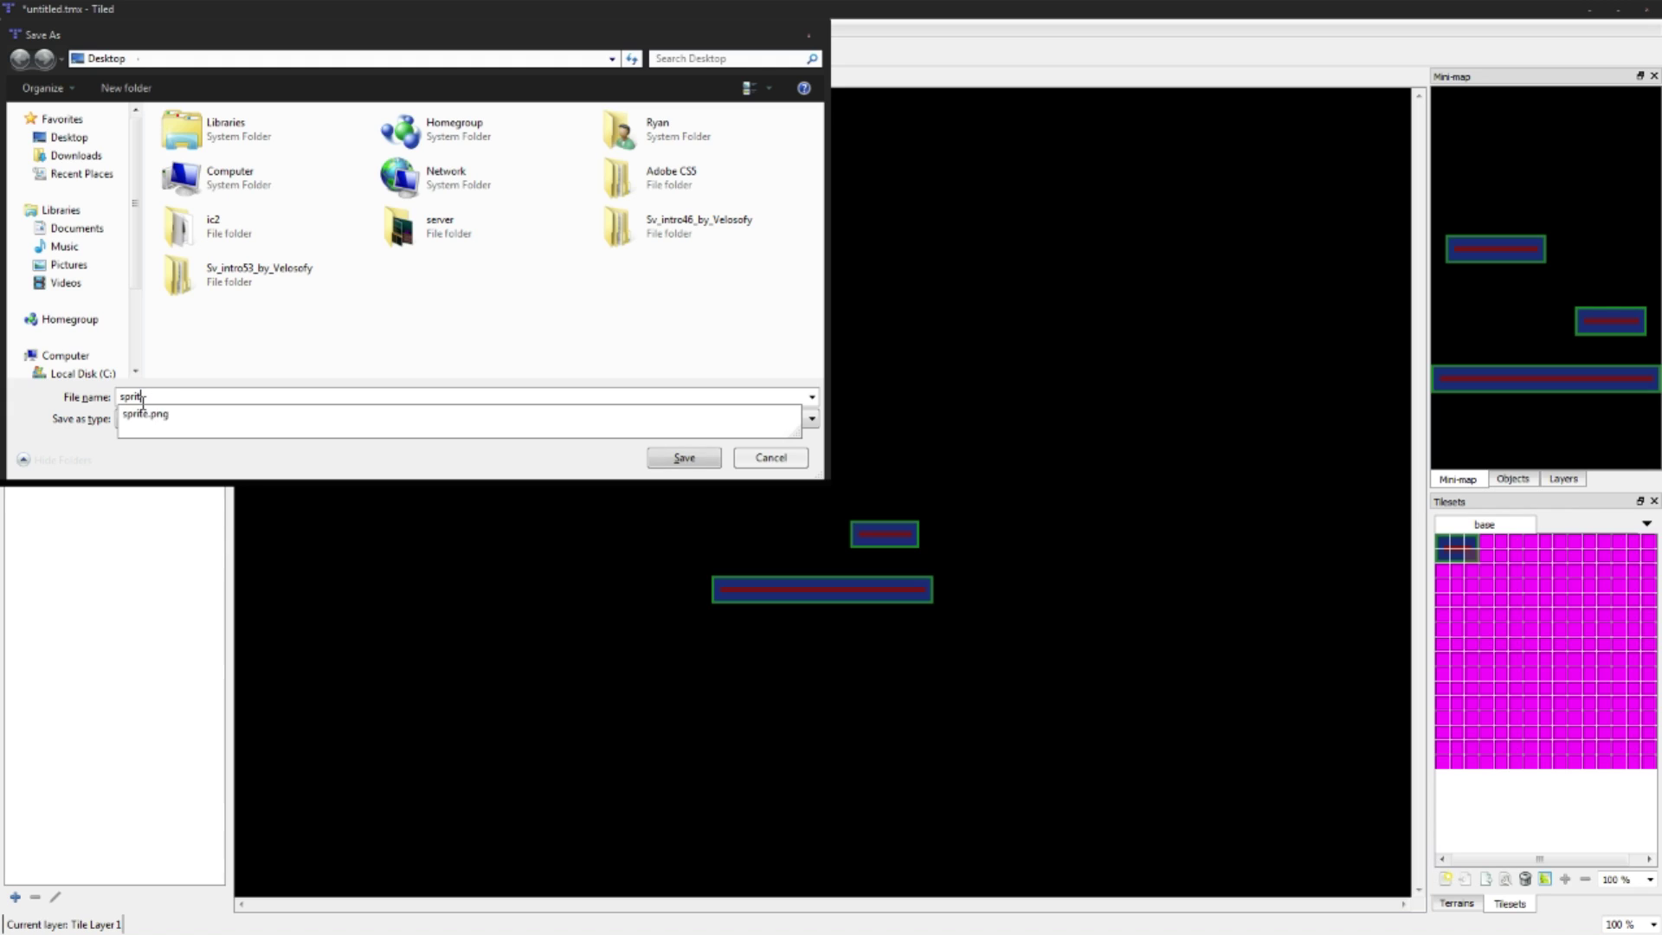
pyautogui.write('emap.j')
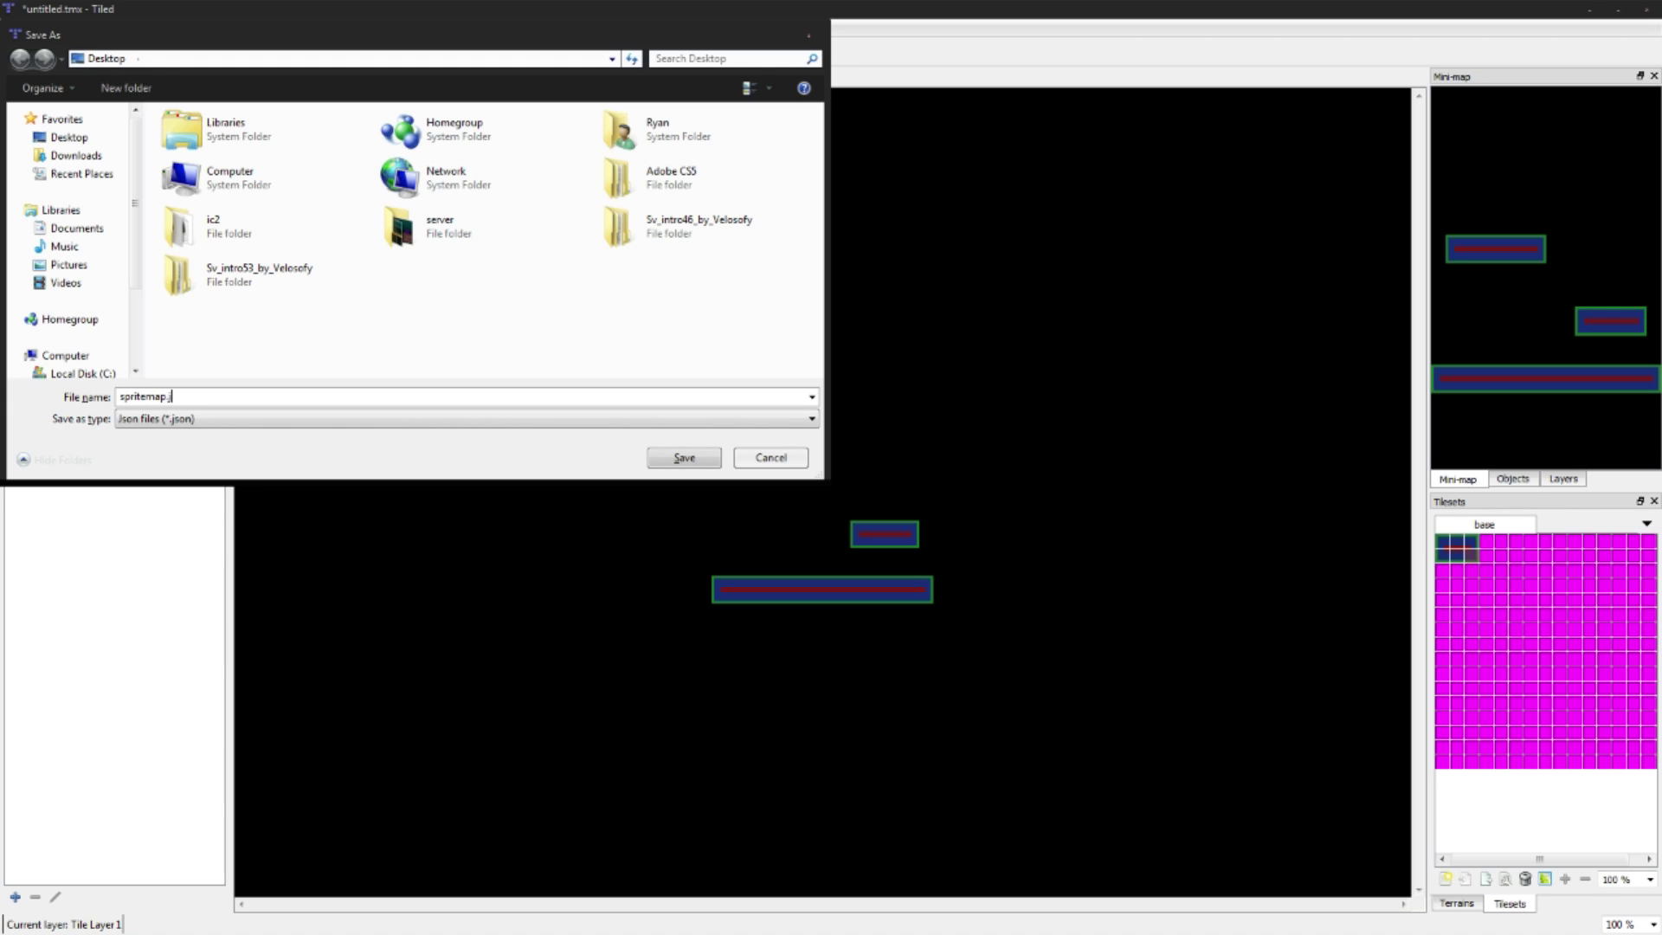
pyautogui.write('son')
pyautogui.press('Return')
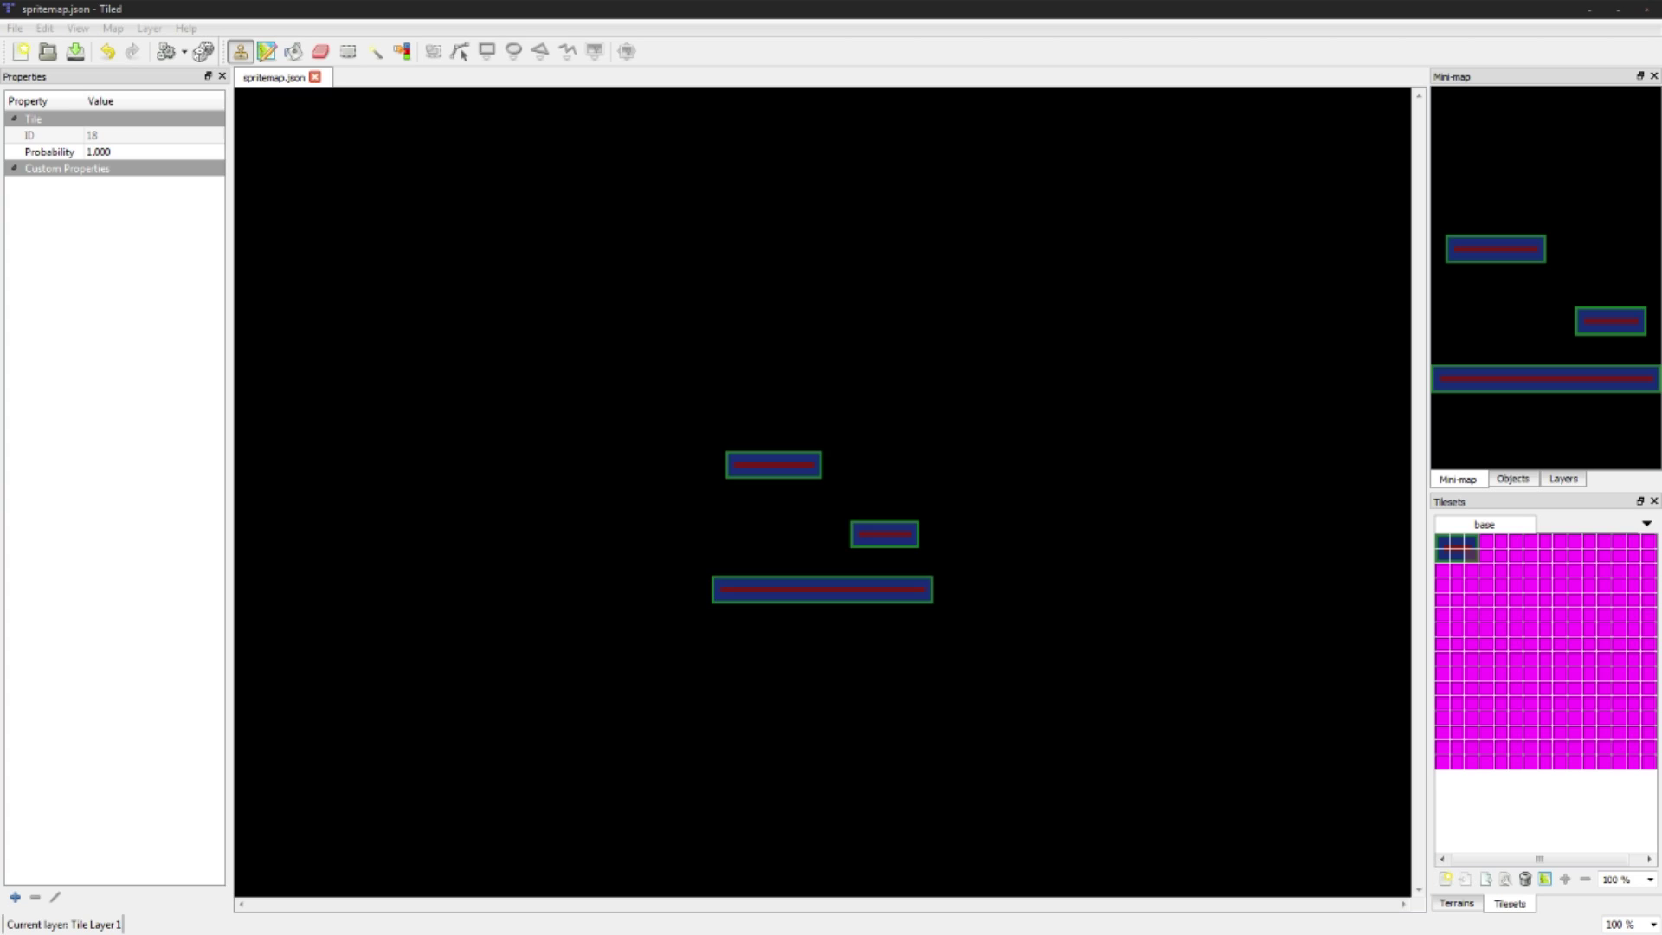
pyautogui.press('super+e')
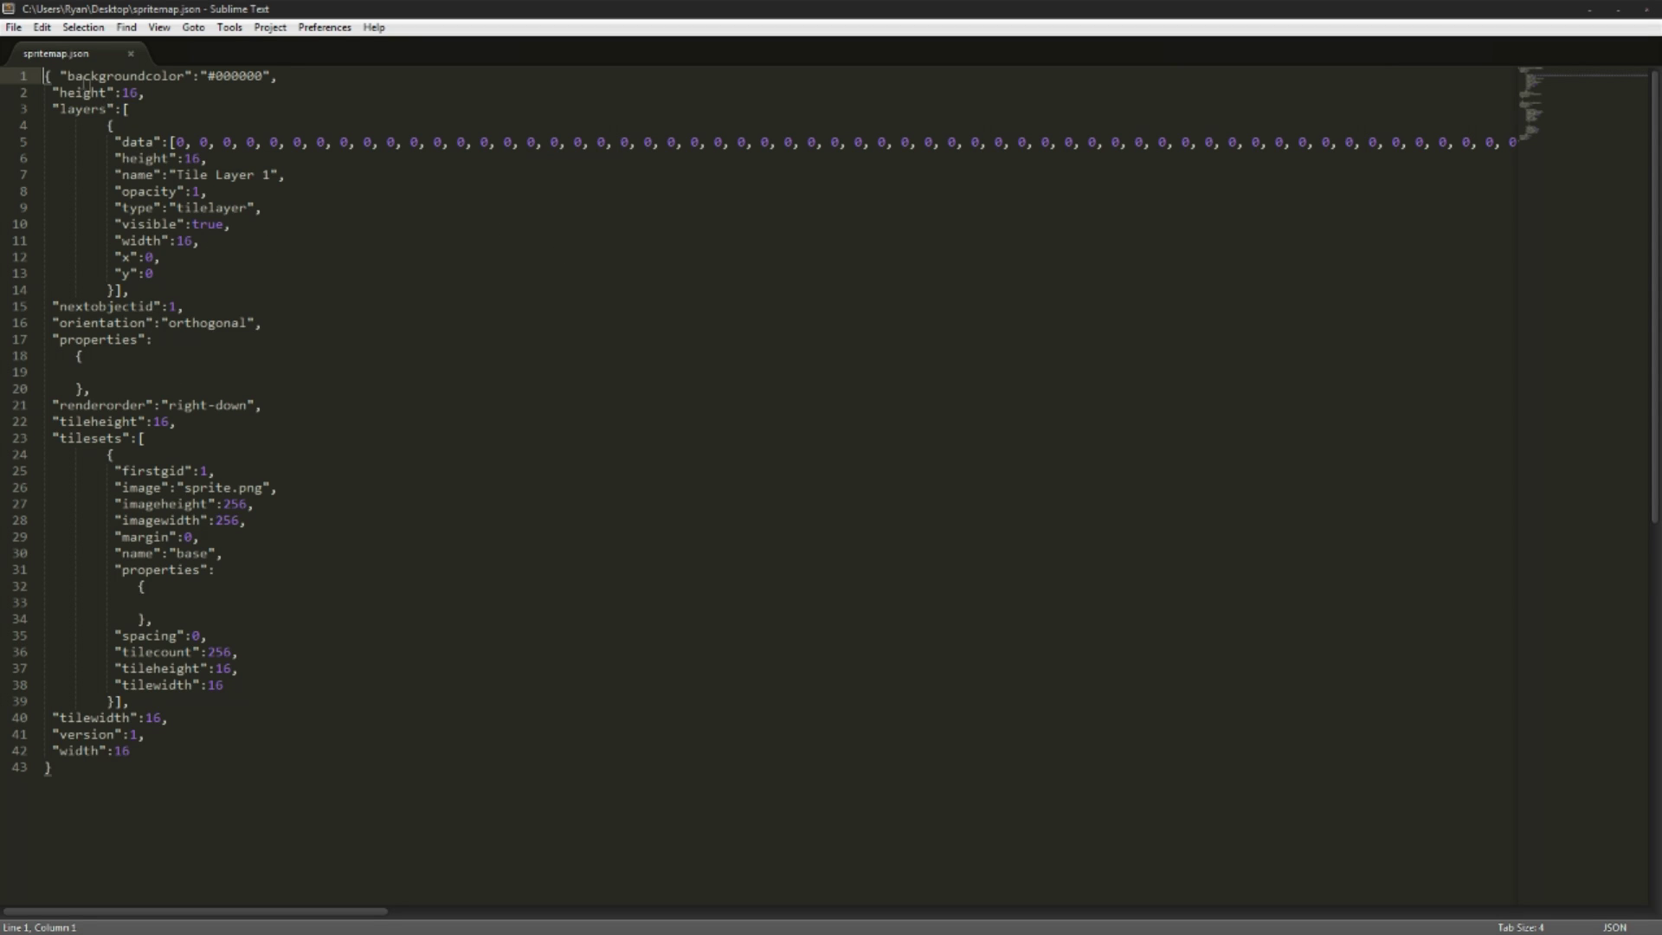
# - Inspect the JSON's width, tilewidth and height properties by selecting them
pyautogui.hotkey('ctrl', 'a')
pyautogui.click(205, 751)
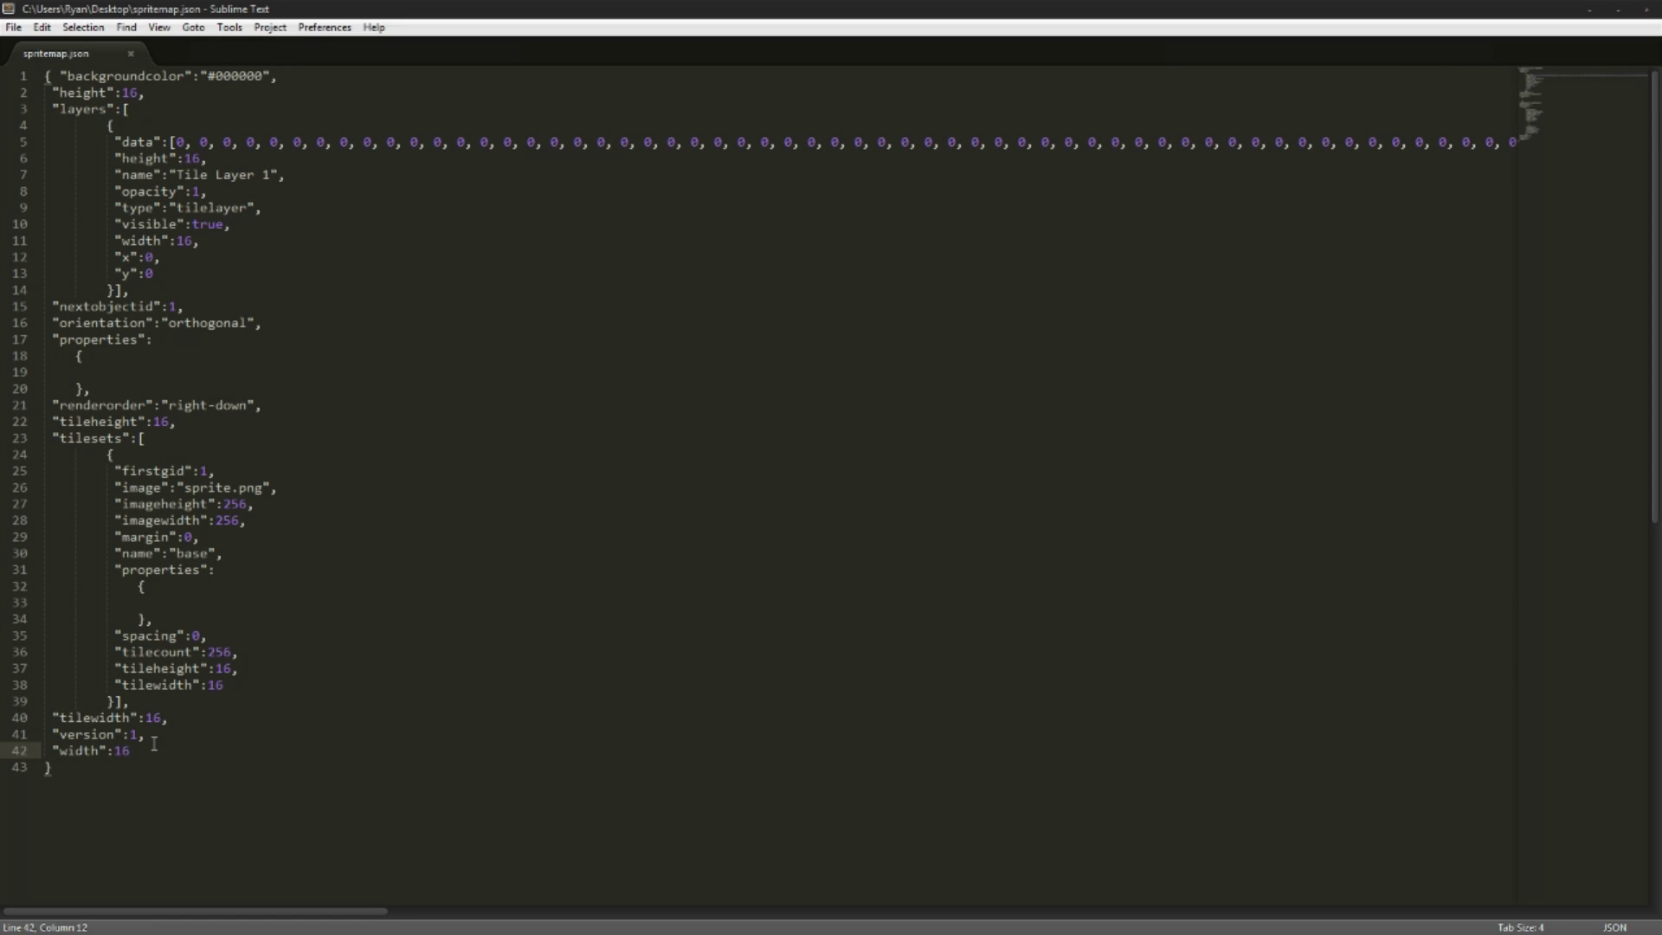
pyautogui.moveTo(145, 751); pyautogui.dragTo(54, 751)
pyautogui.click(182, 727)
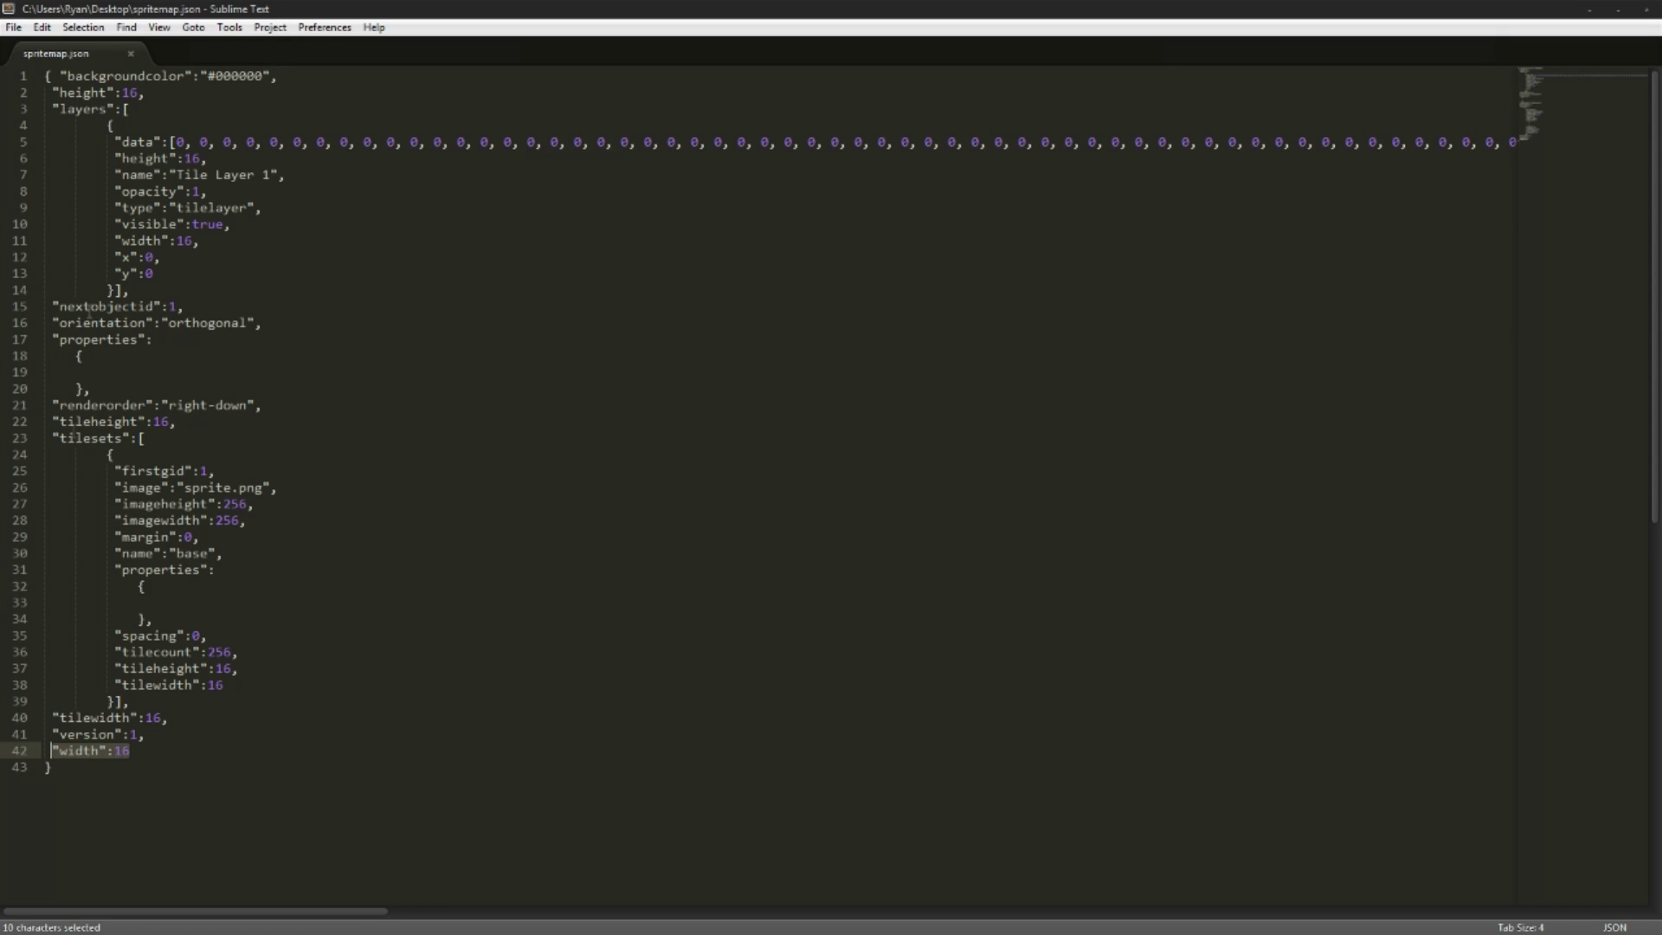
pyautogui.doubleClick(93, 717)
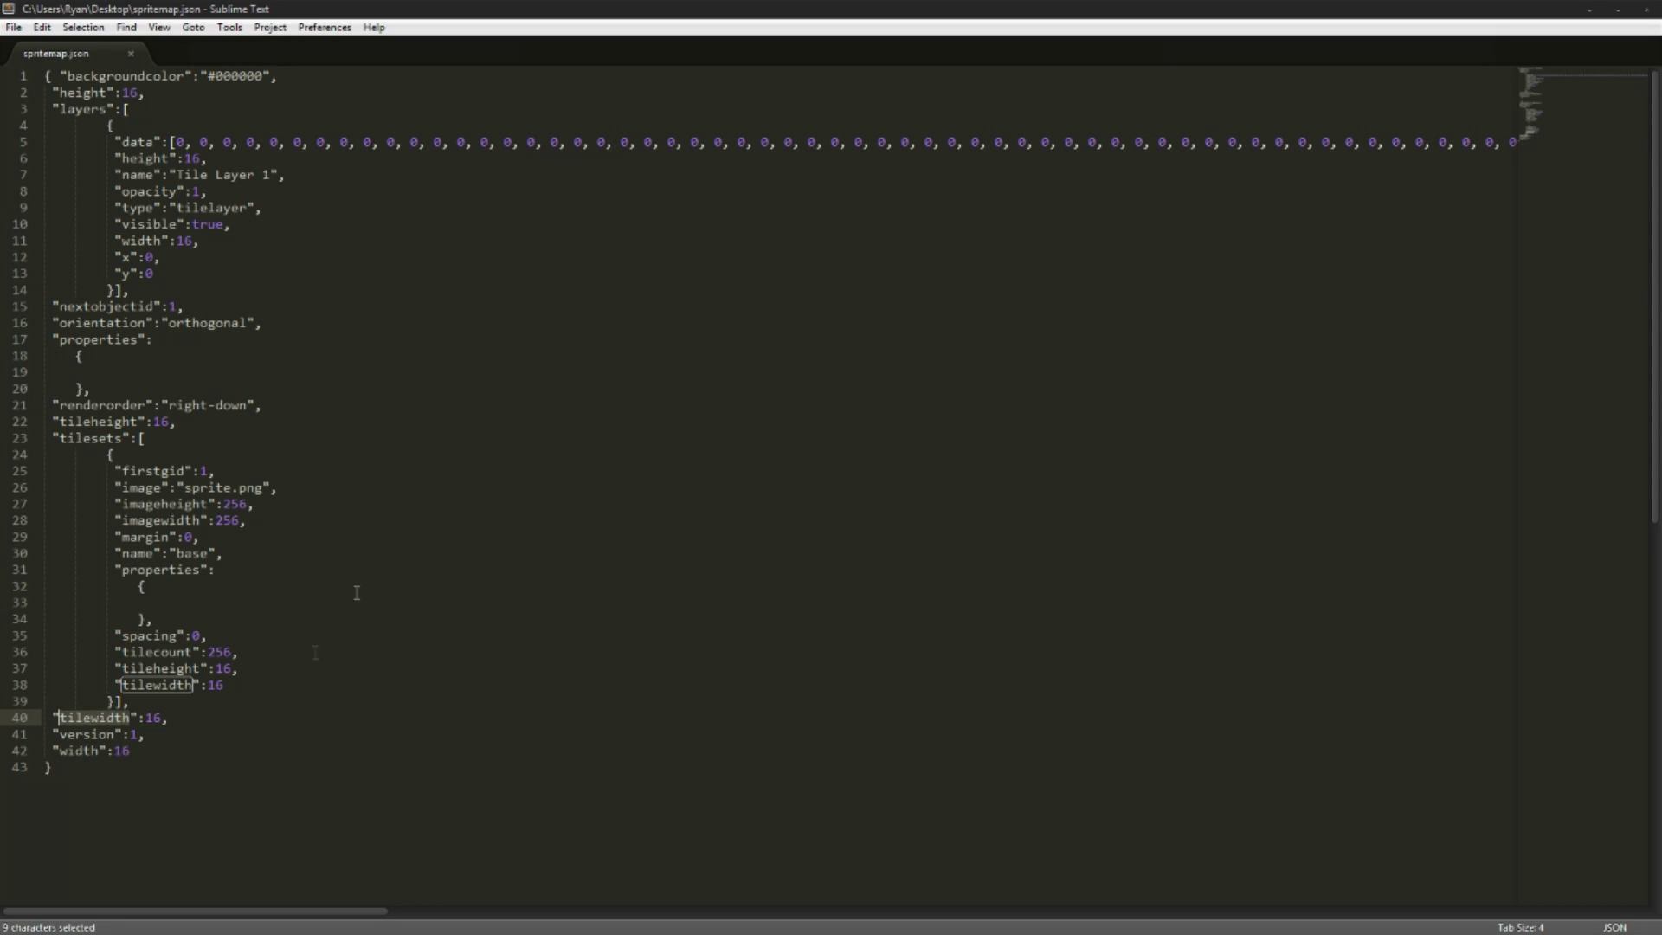
pyautogui.doubleClick(75, 94)
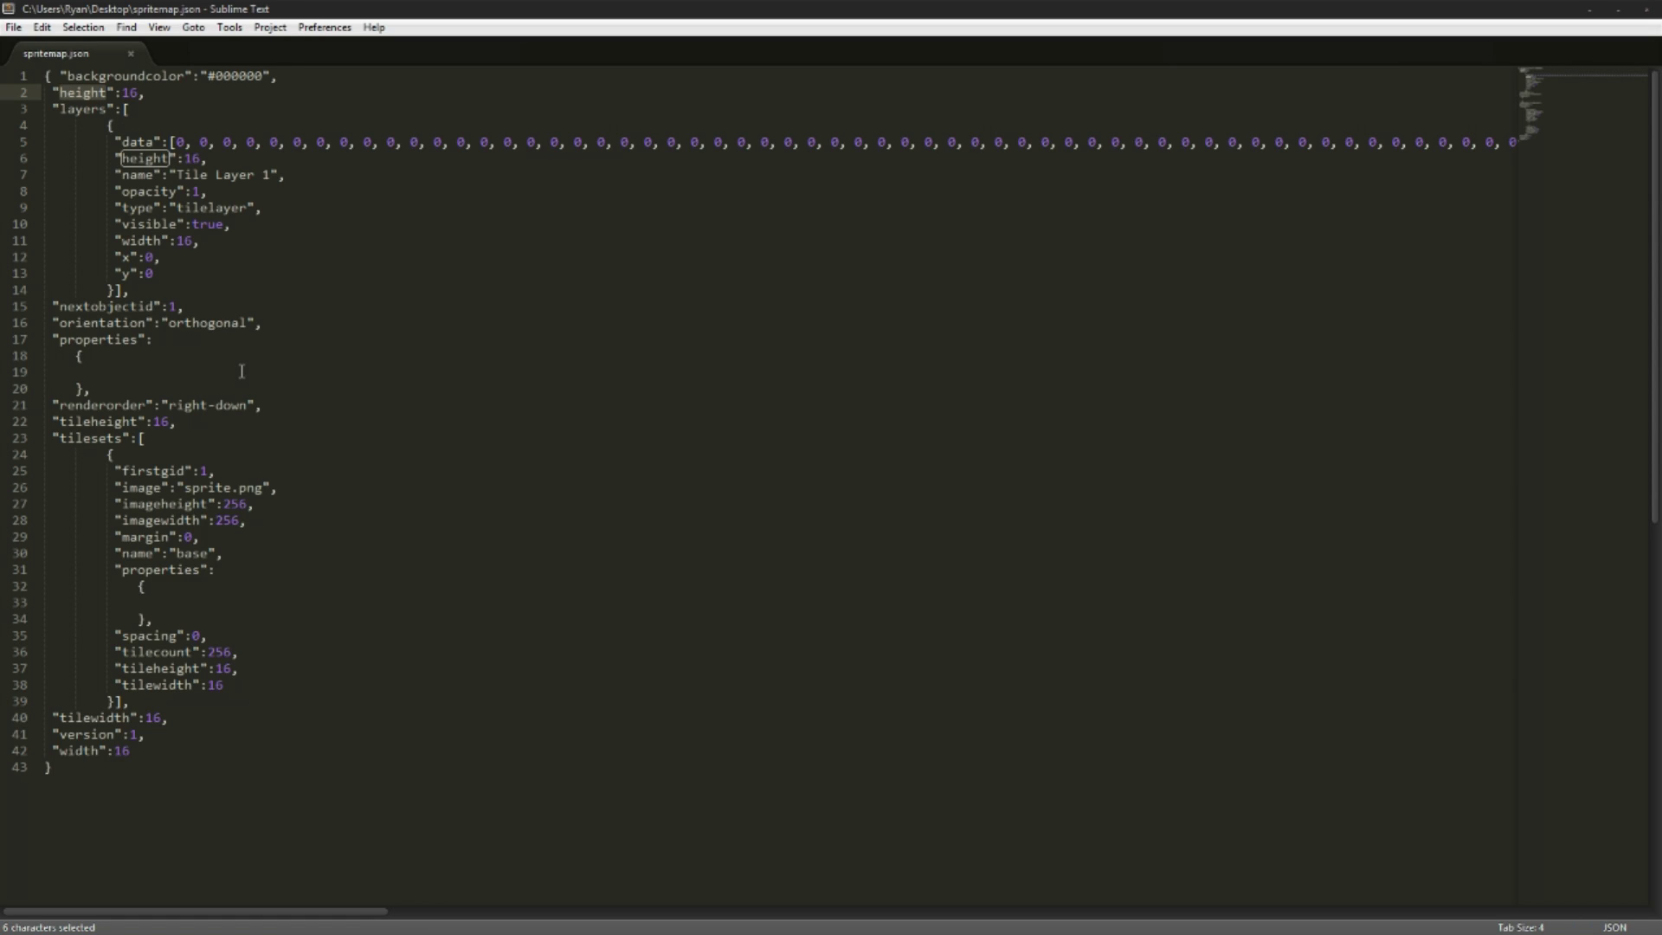
pyautogui.click(93, 406)
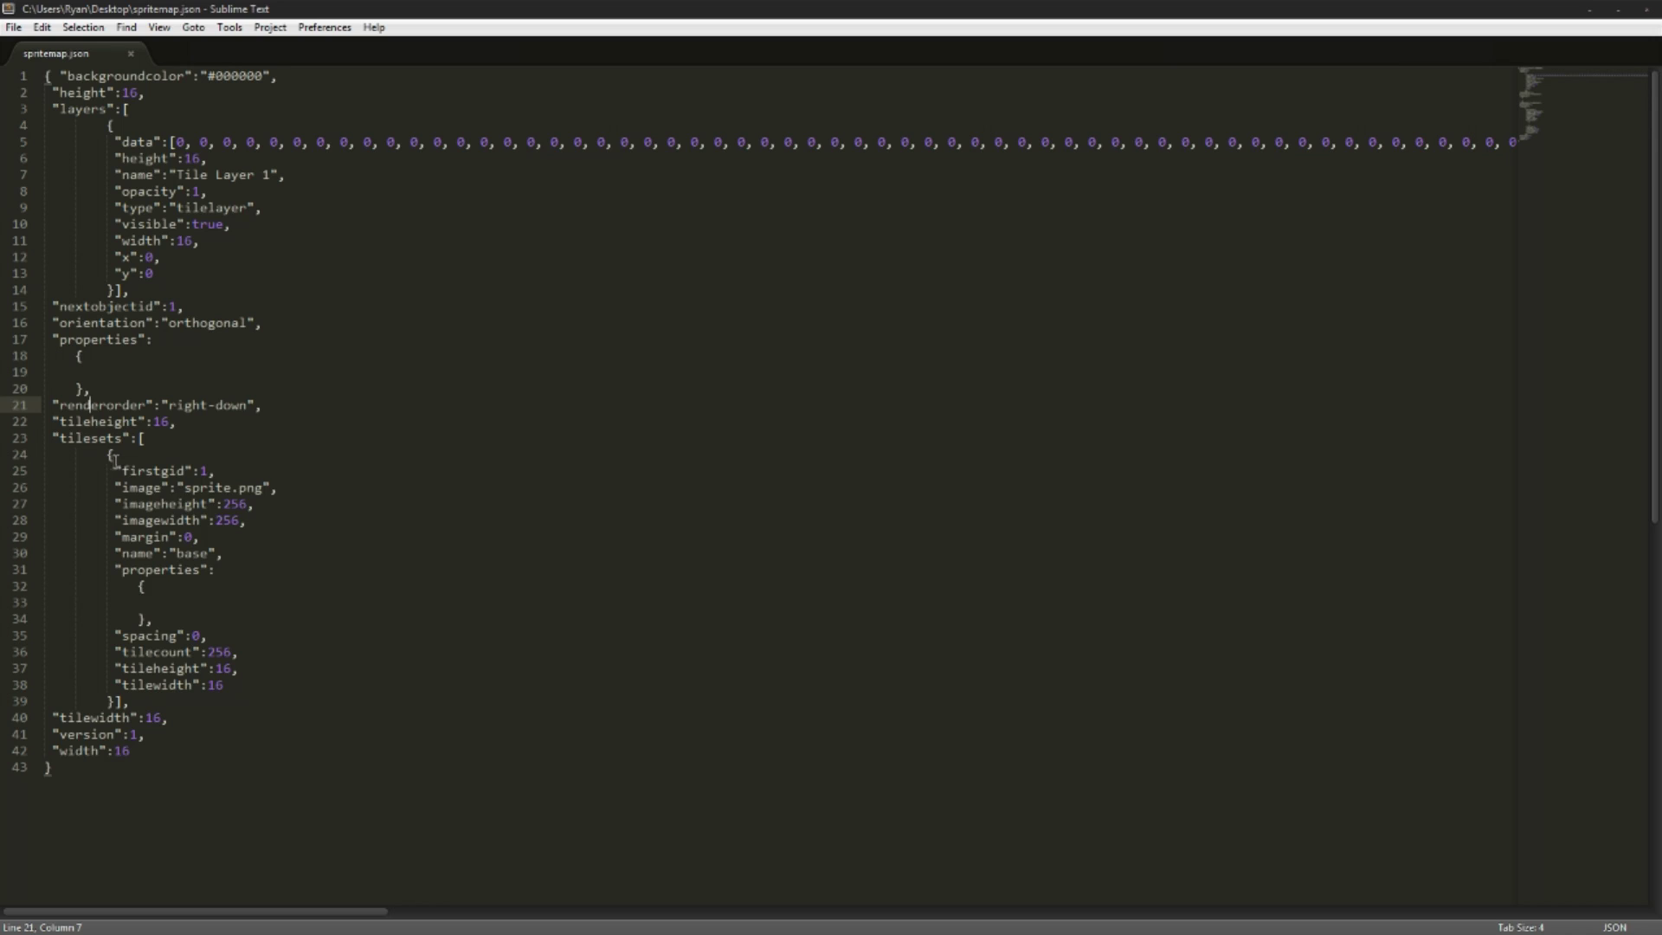
# - Check the tileset's firstgid and image lines and scroll along the line 5 data array
pyautogui.moveTo(278, 487); pyautogui.dragTo(245, 479)
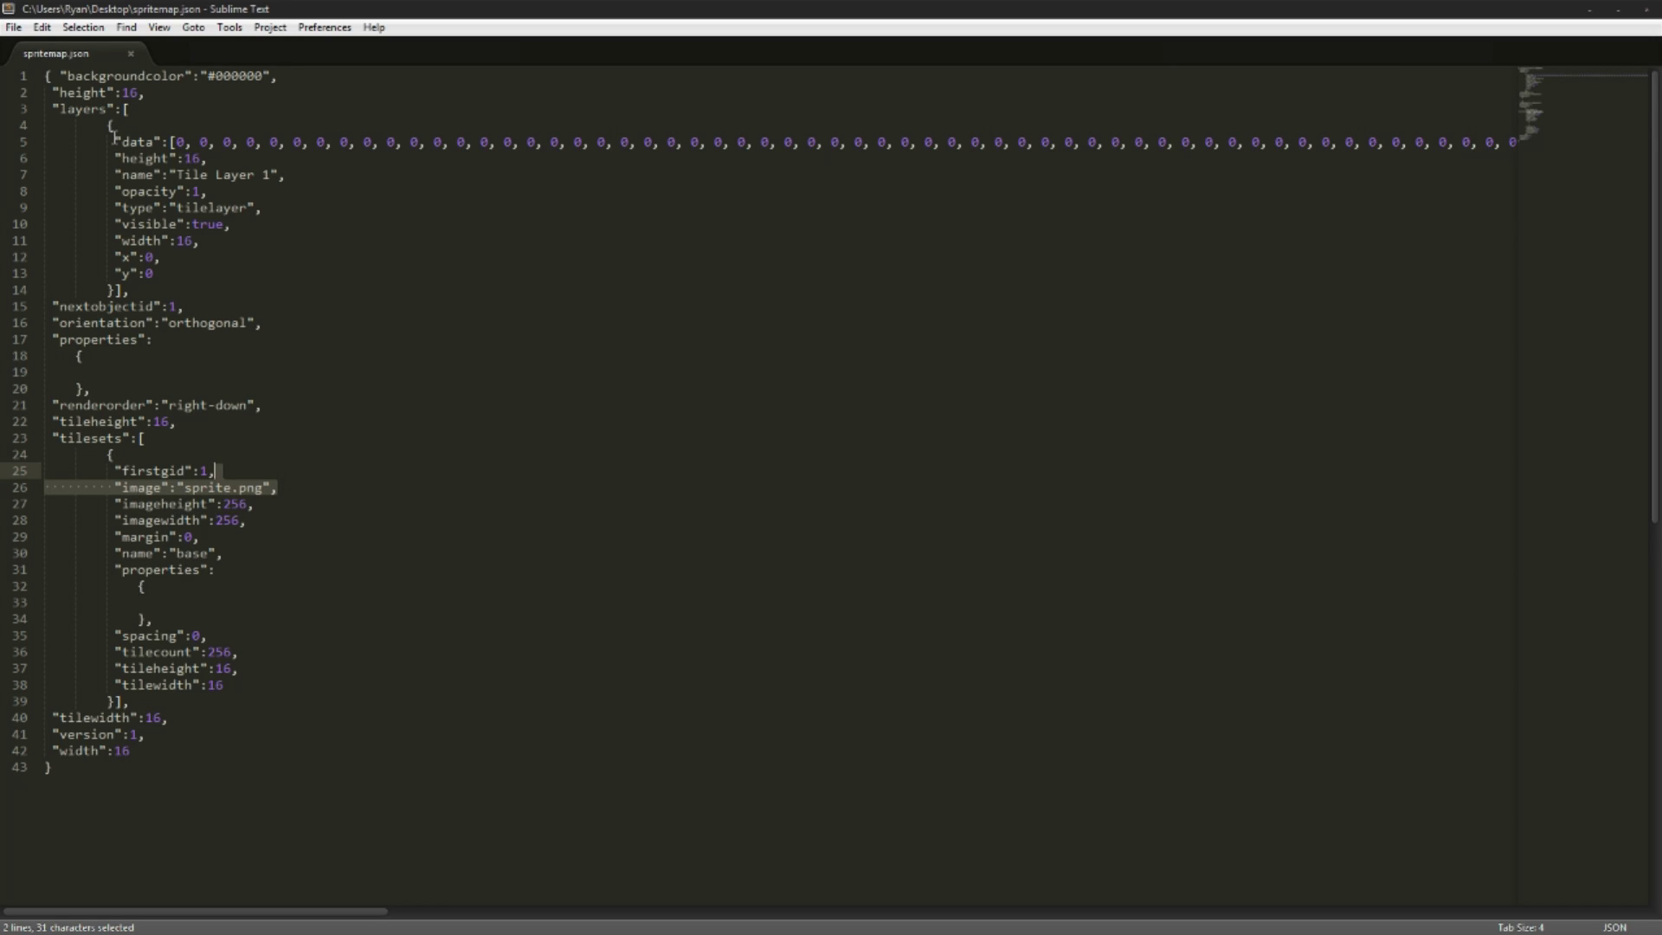
pyautogui.moveTo(115, 141); pyautogui.dragTo(1485, 141)
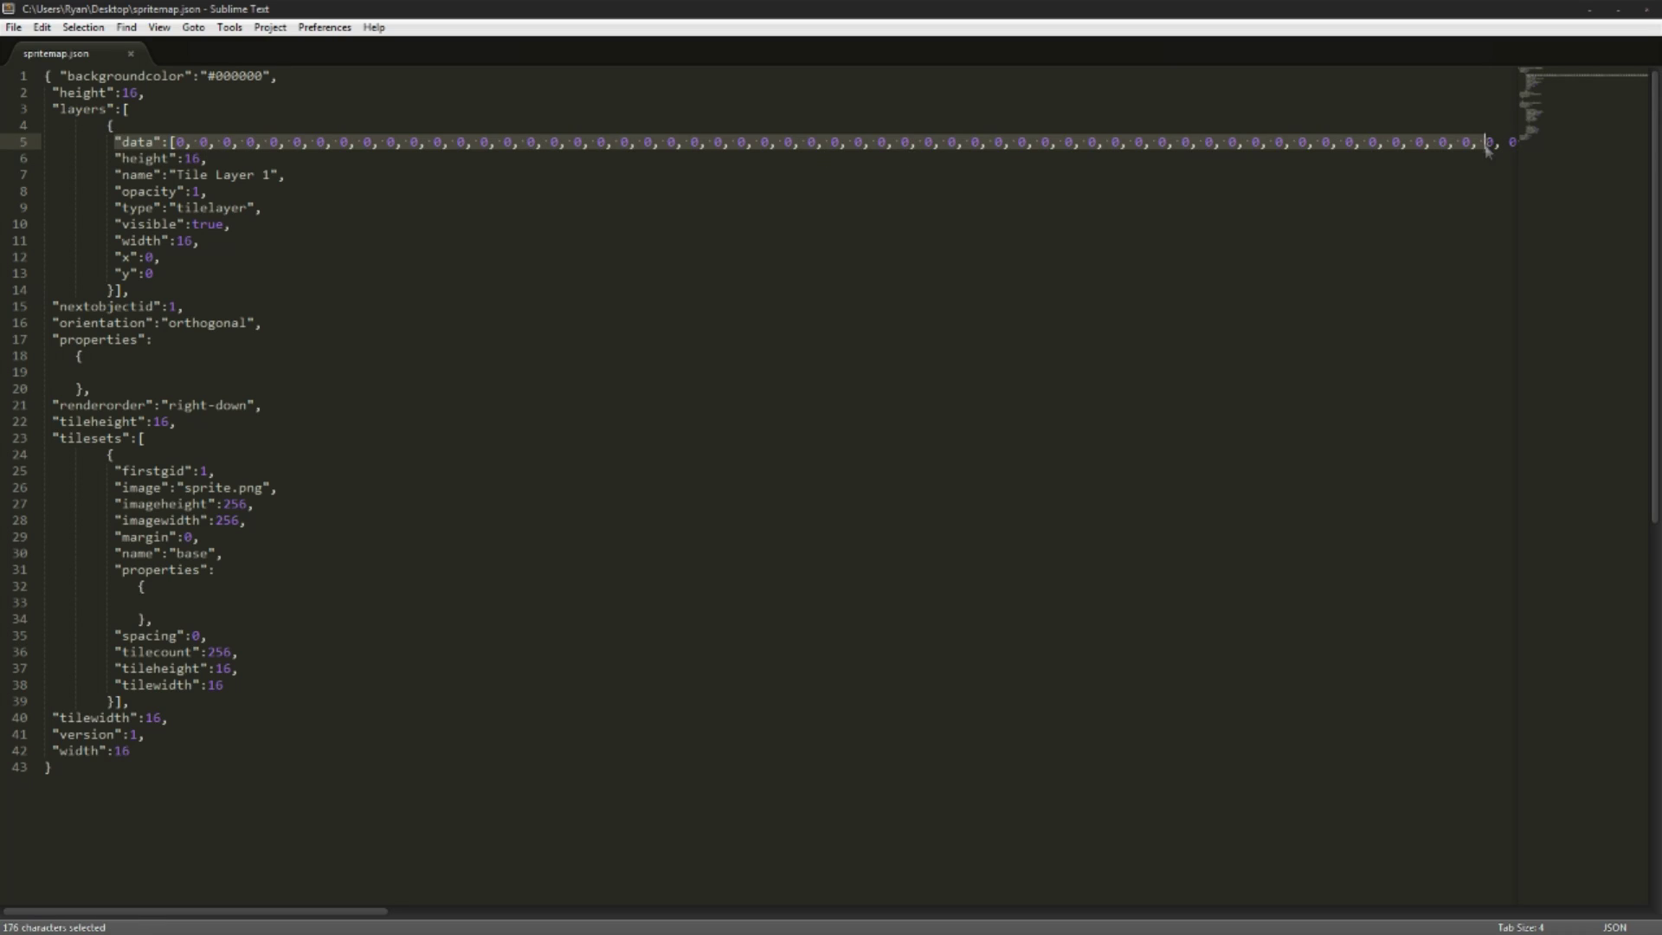
pyautogui.press('Right')
pyautogui.moveTo(377, 914); pyautogui.dragTo(807, 904)
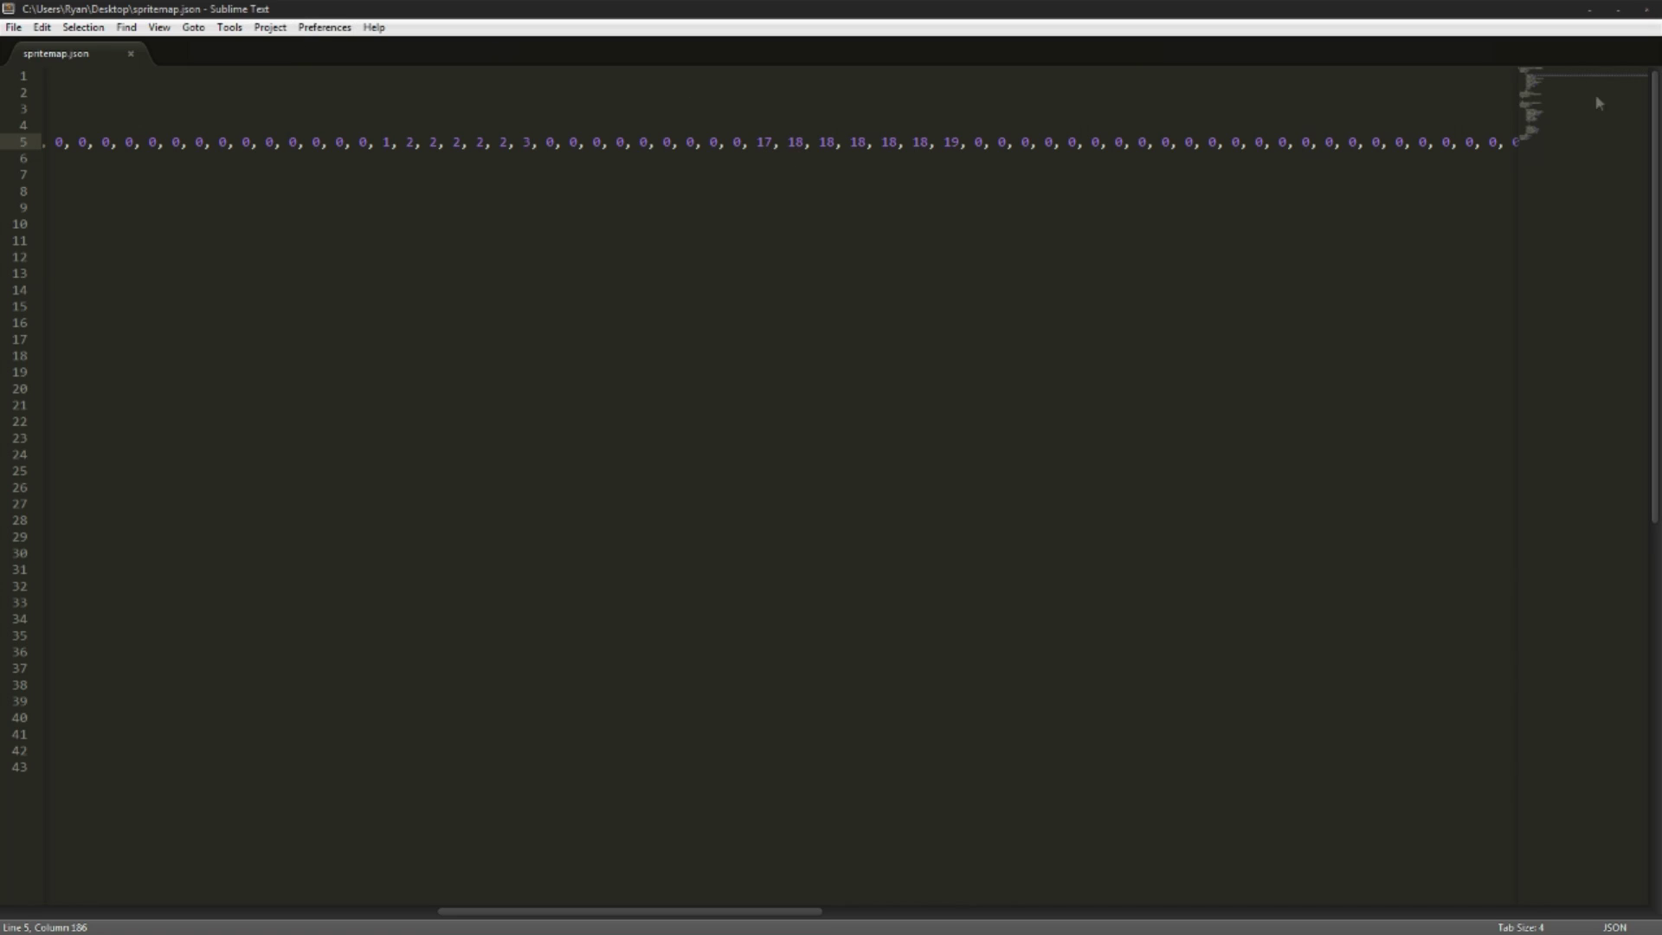
pyautogui.hotkey('alt', 'Tab')
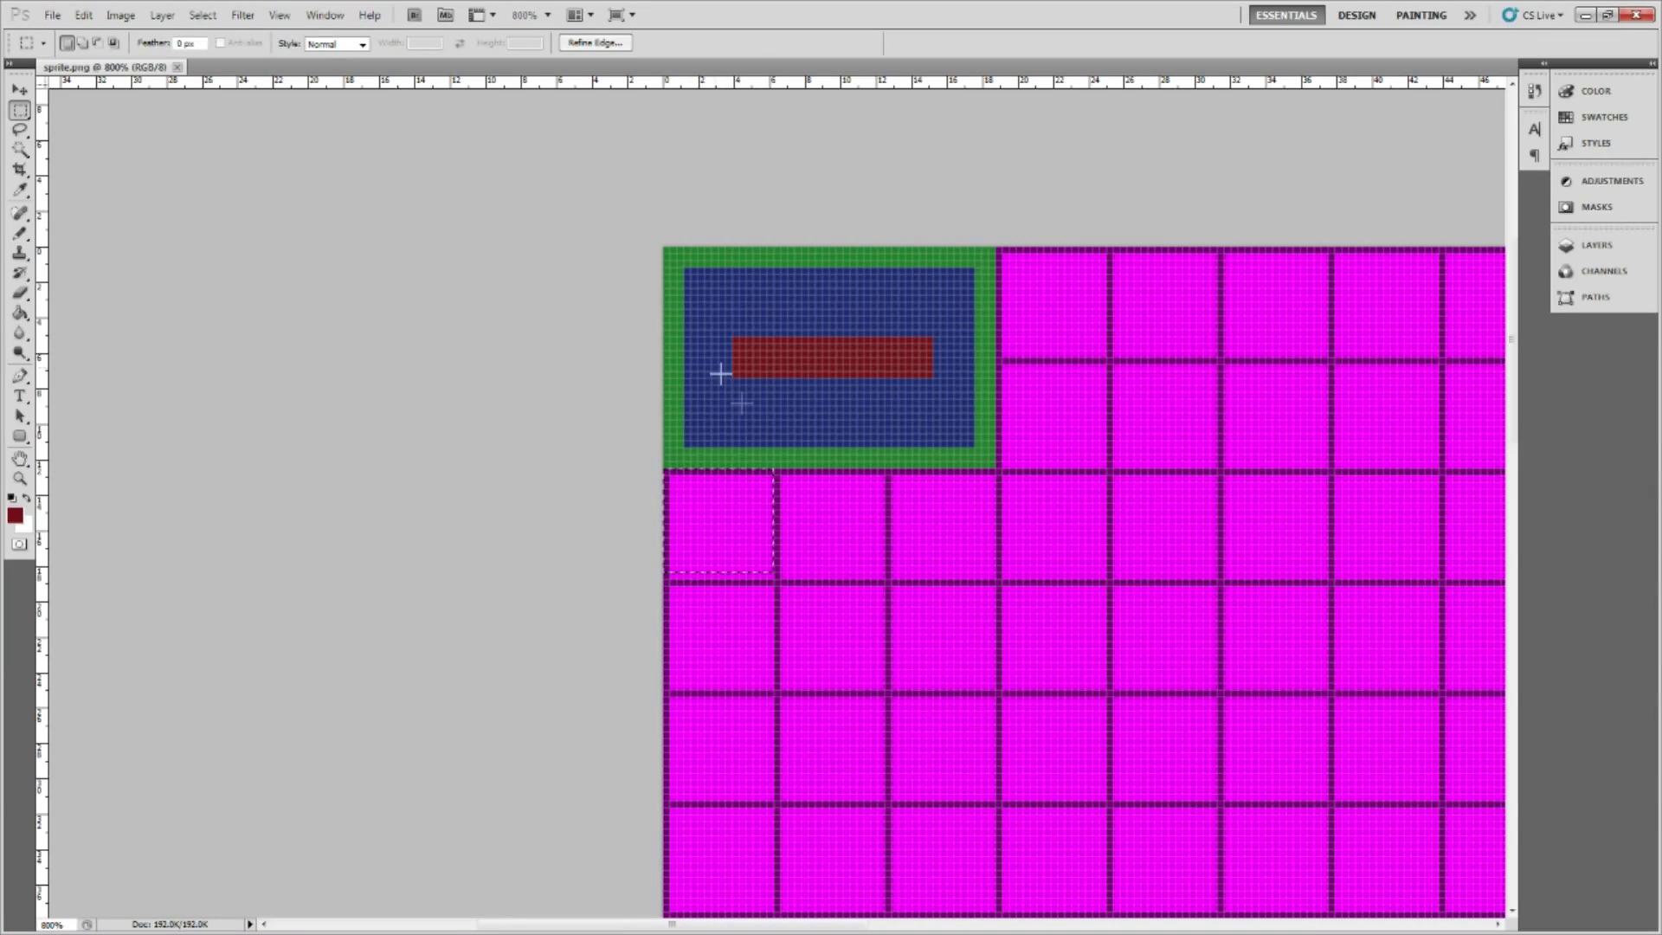
pyautogui.click(697, 420)
pyautogui.hotkey('ctrl', '-')
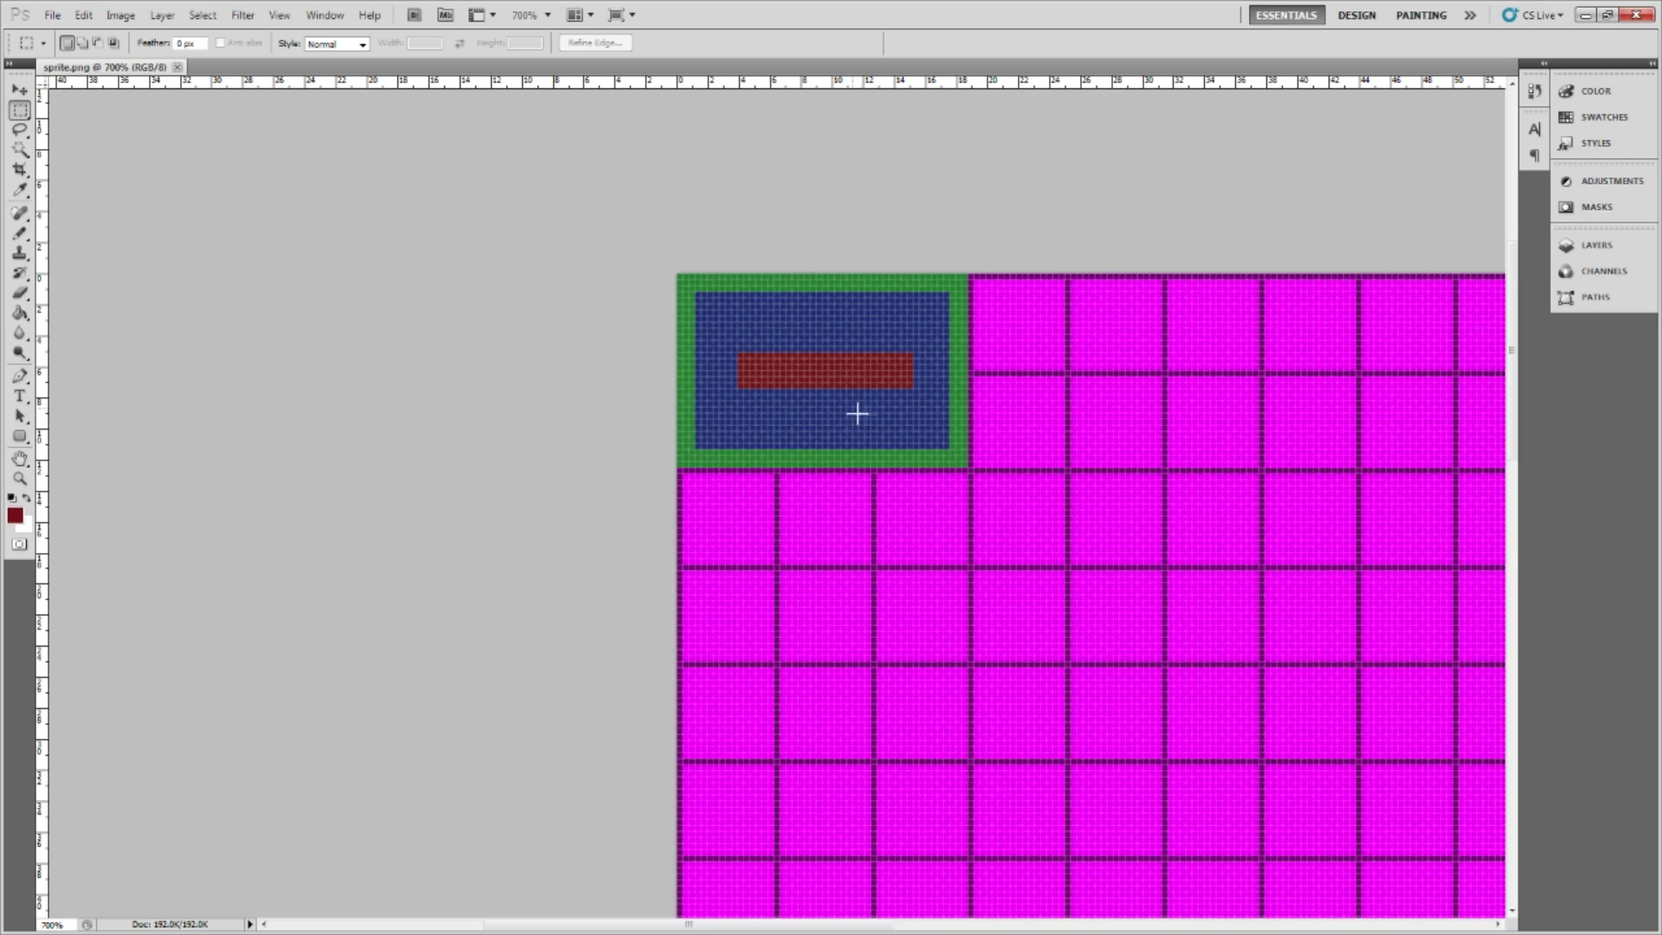
pyautogui.moveTo(689, 924); pyautogui.dragTo(718, 923)
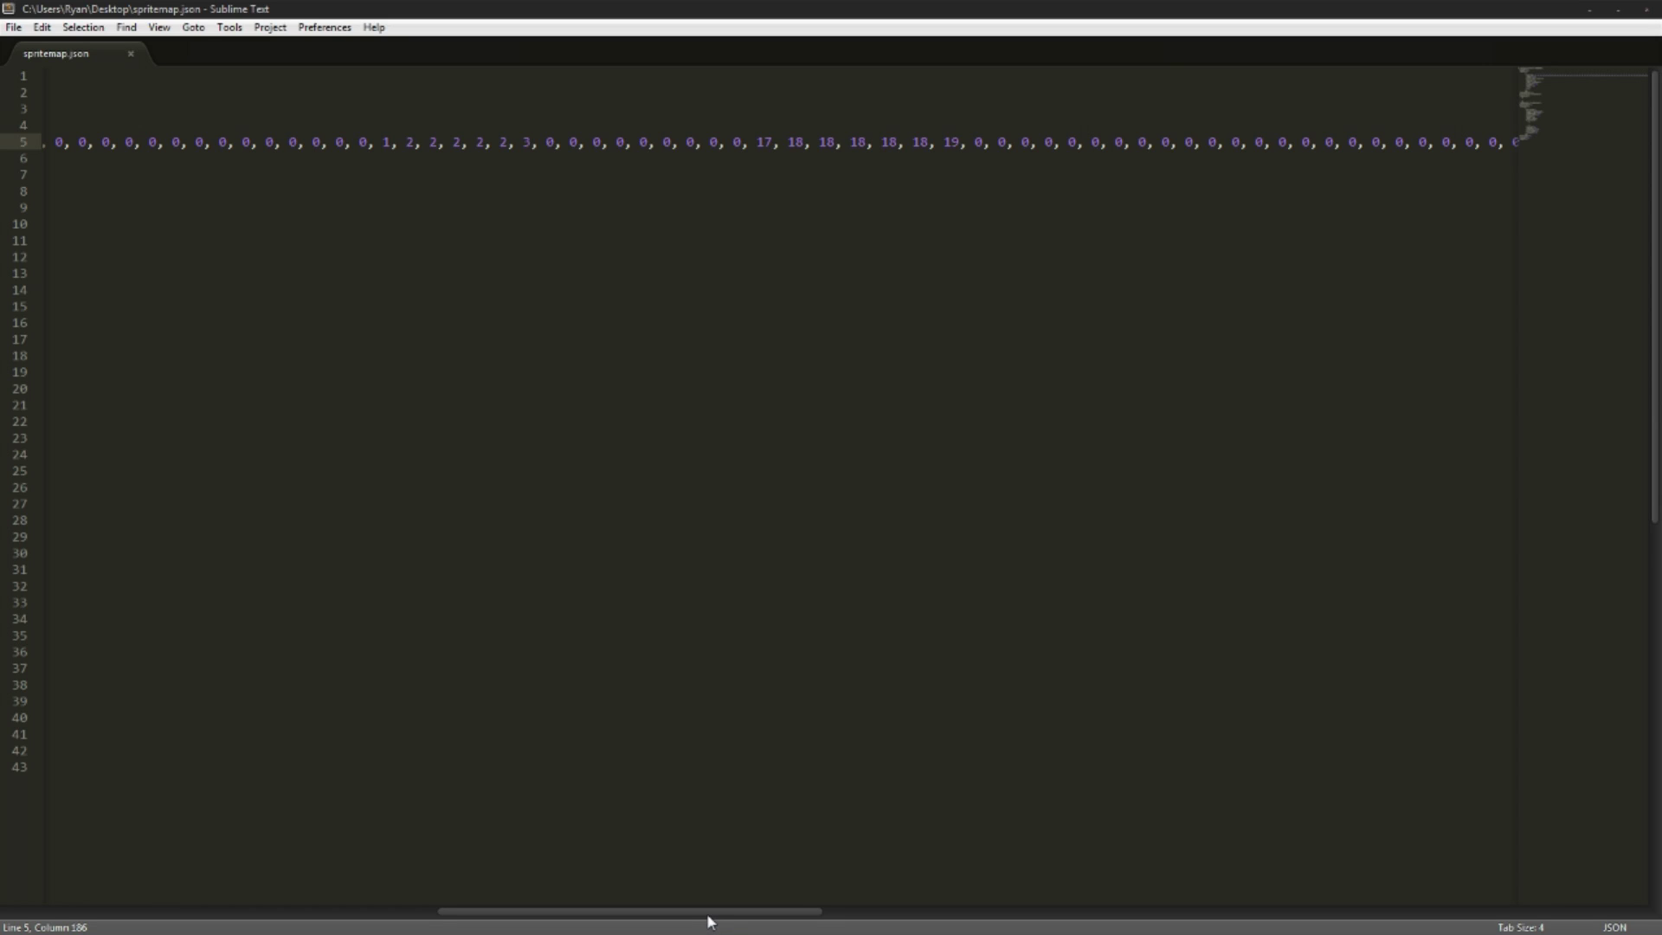
# - Scroll back to the start of line 5, select the word data, and return to Tiled
pyautogui.moveTo(708, 916); pyautogui.dragTo(40, 673)
pyautogui.doubleClick(137, 144)
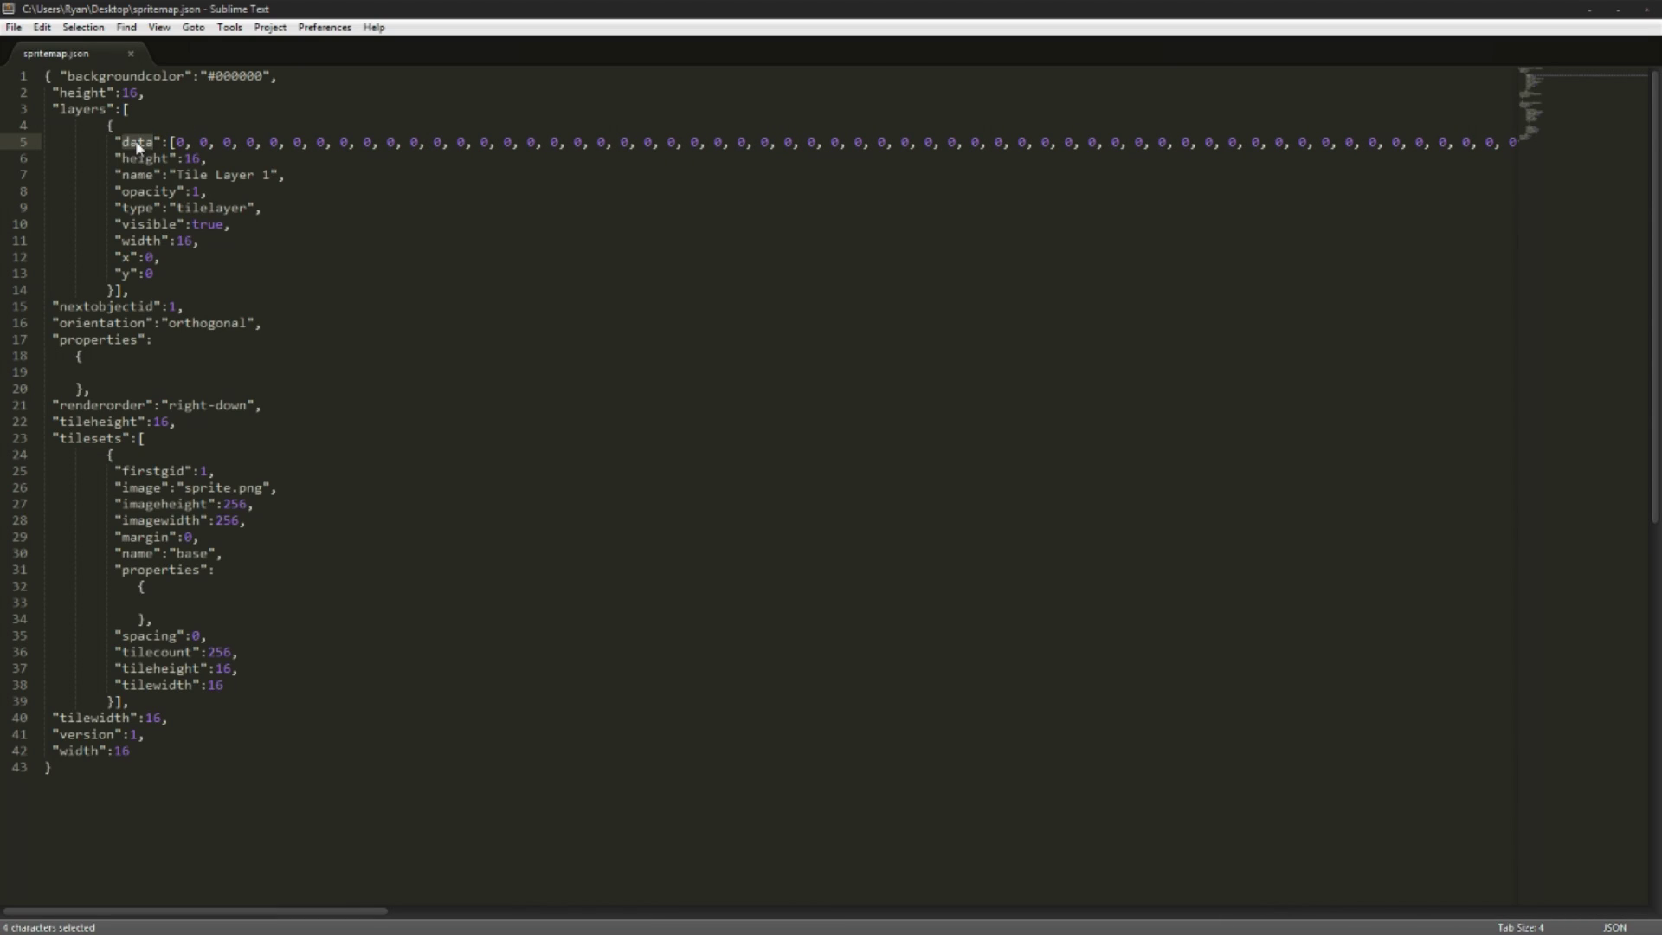
pyautogui.moveTo(211, 789); pyautogui.dragTo(7, 7)
pyautogui.click(415, 402)
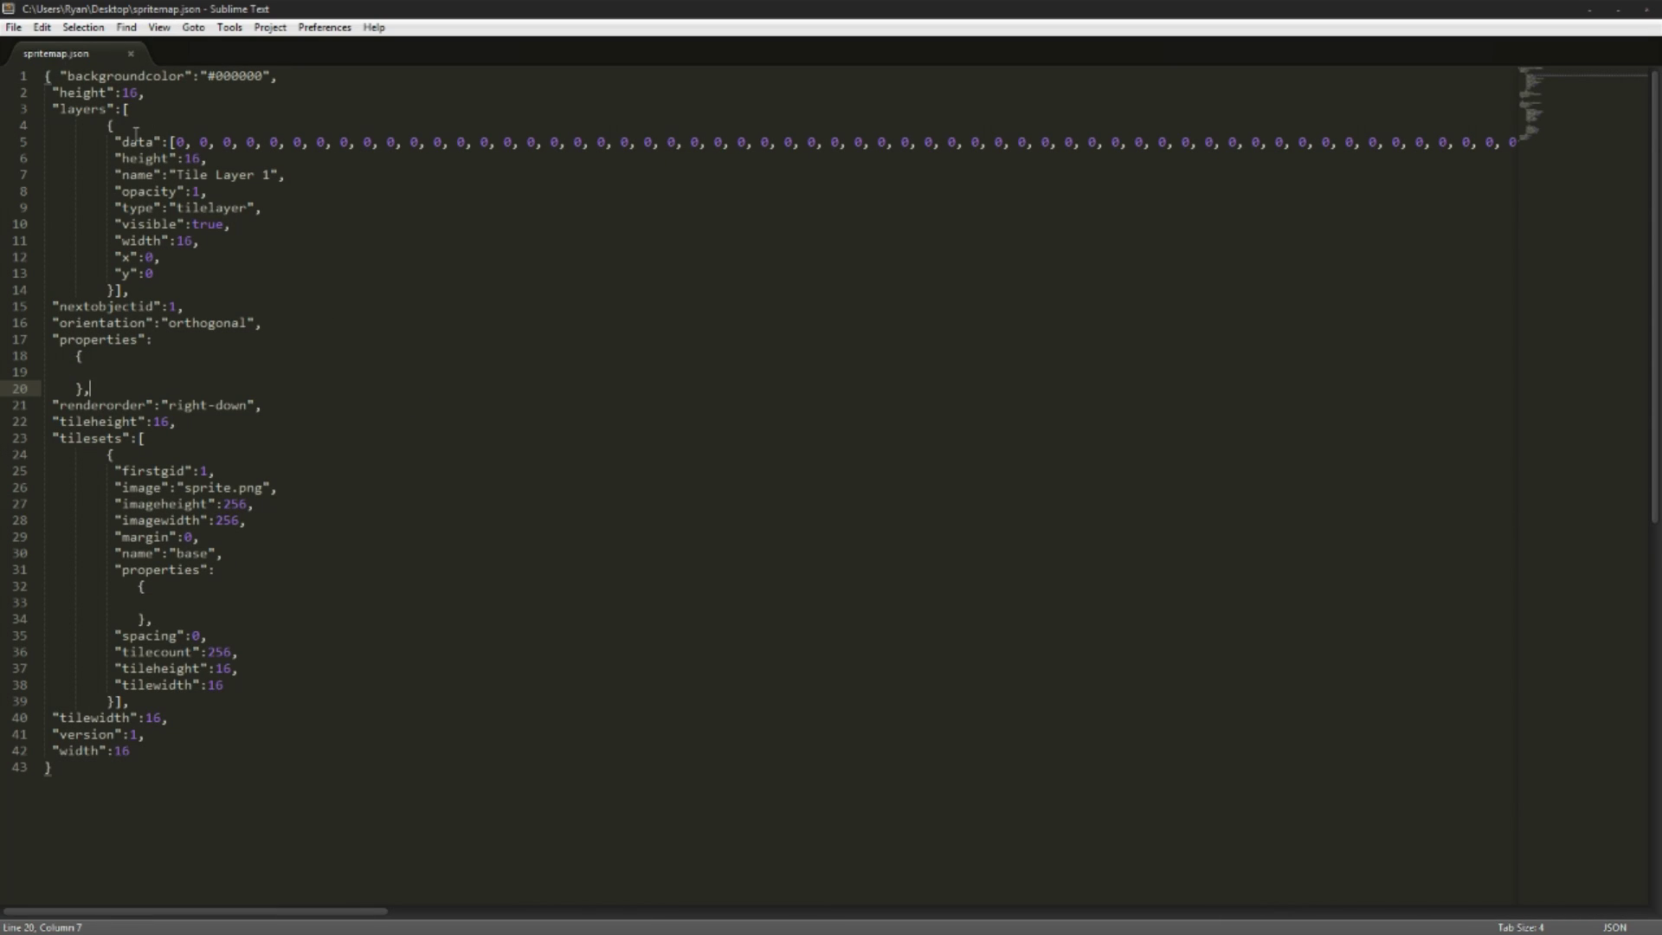
pyautogui.hotkey('ctrl', 'u')
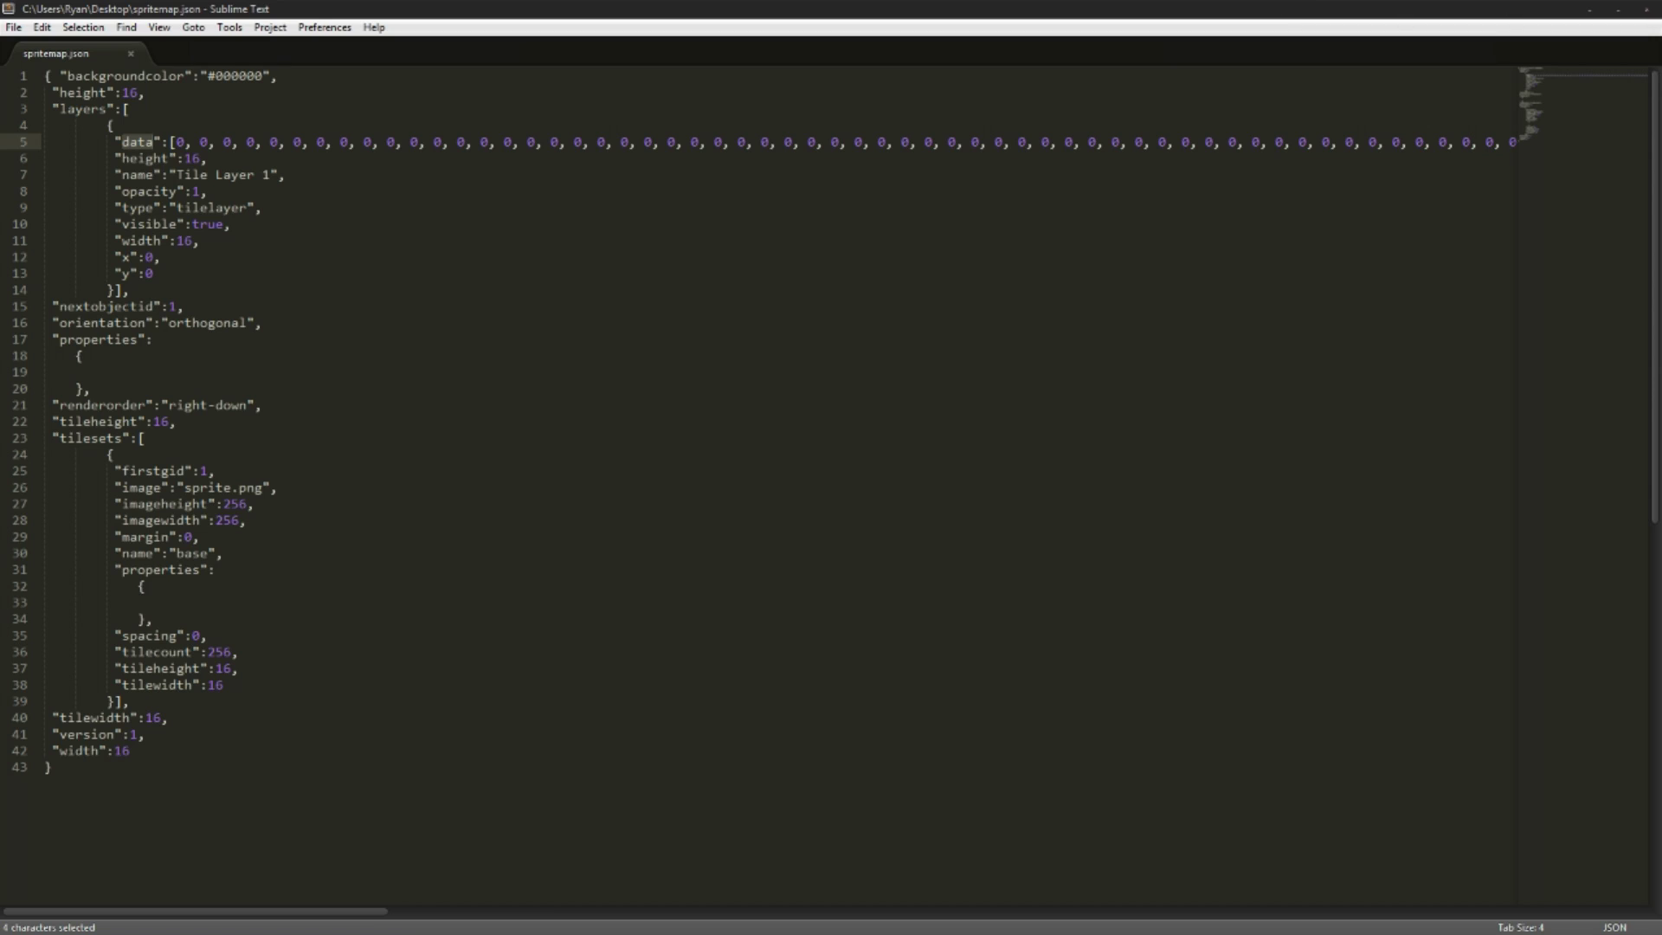
pyautogui.hotkey('alt', 'Tab')
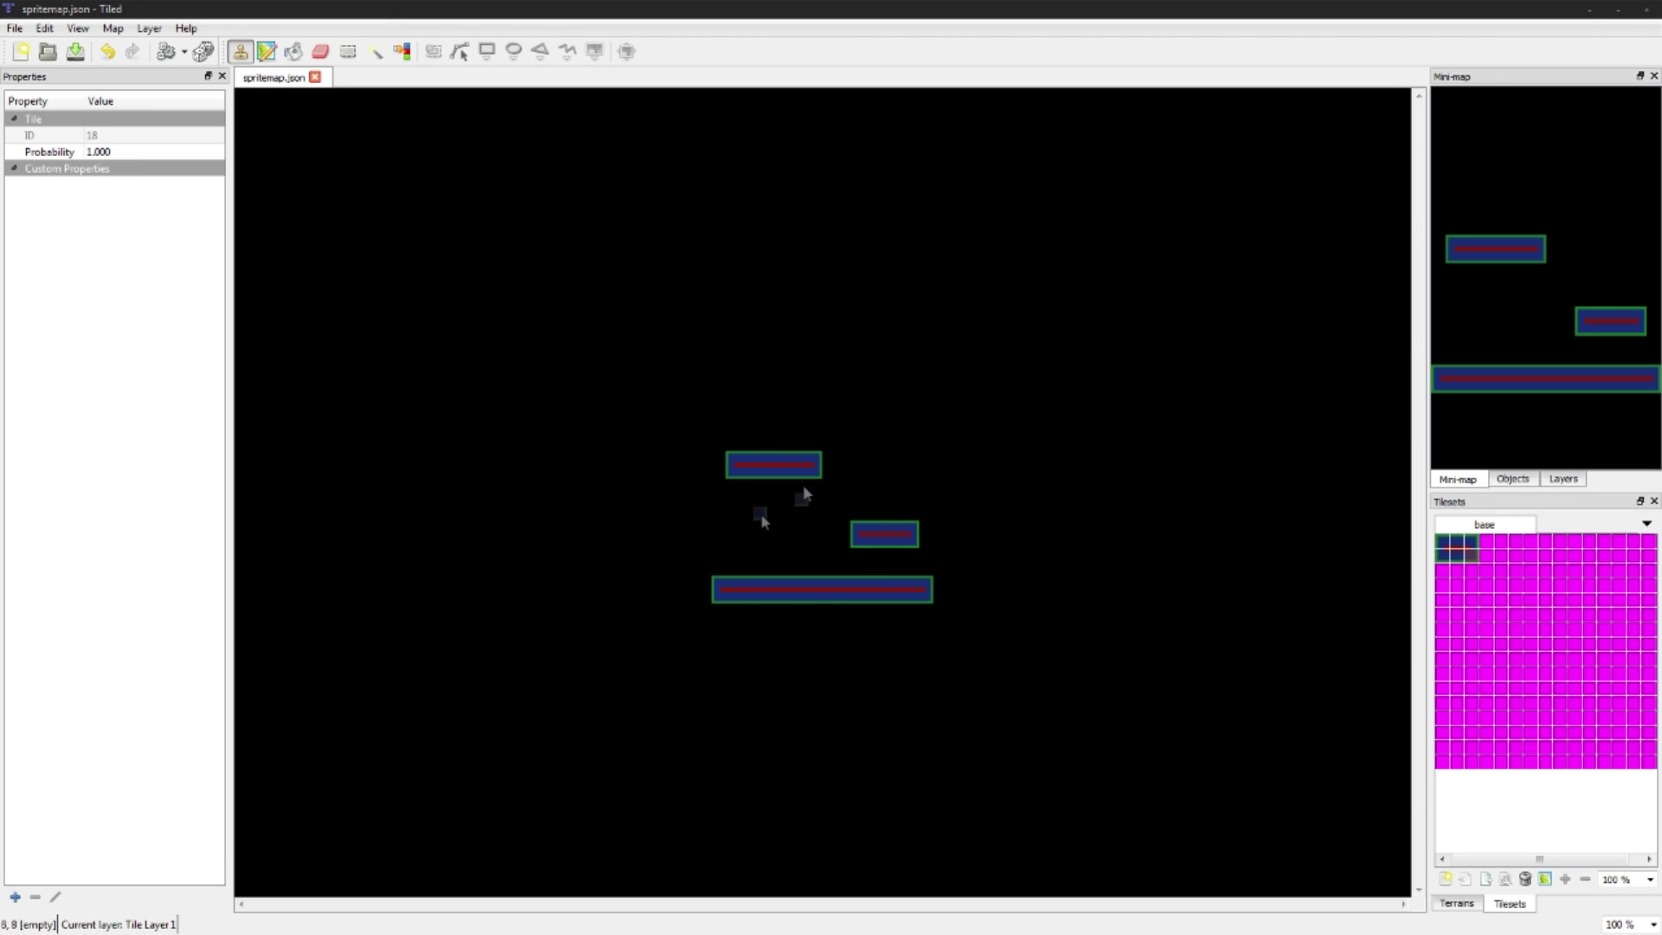
pyautogui.click(1569, 481)
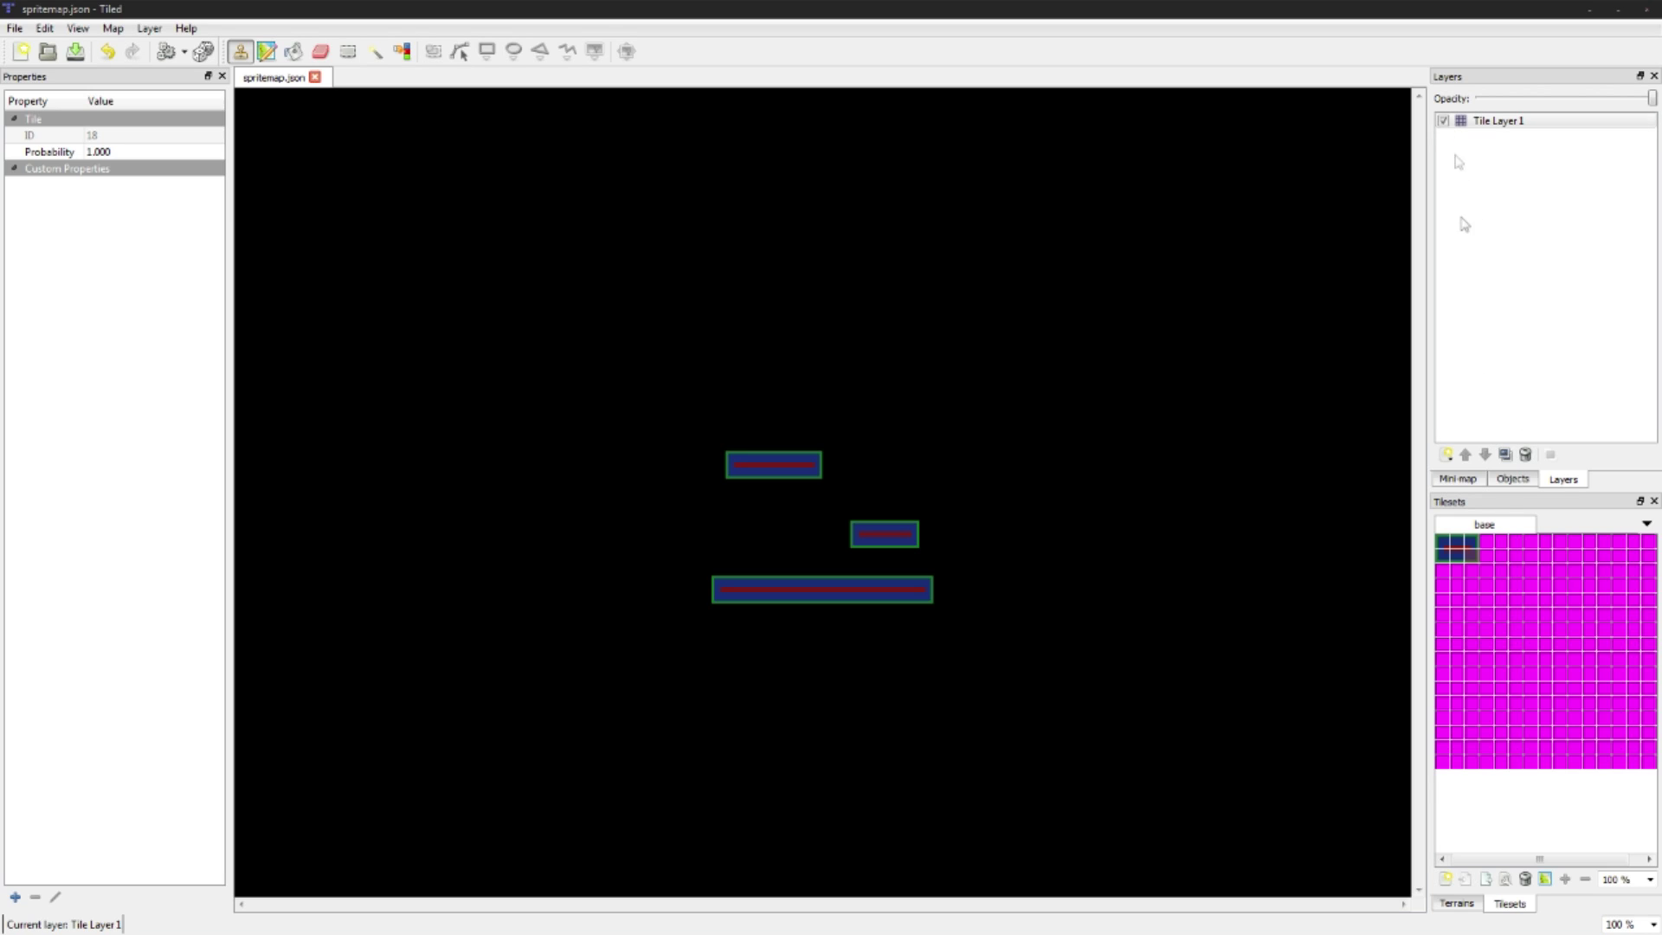
pyautogui.click(1448, 481)
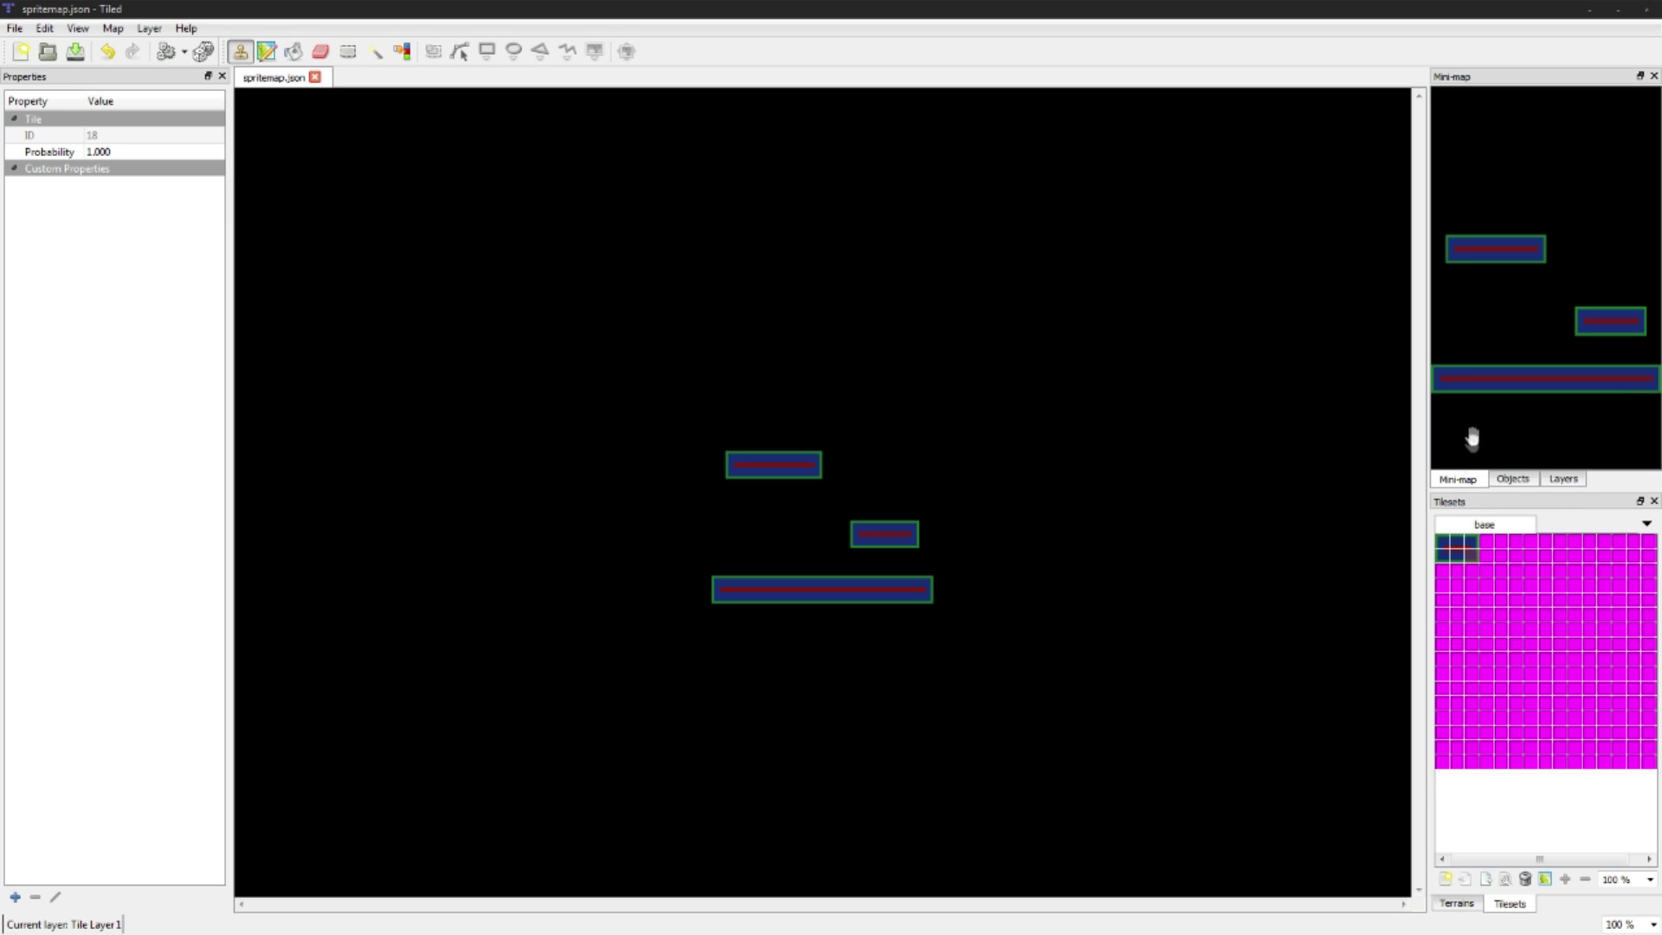